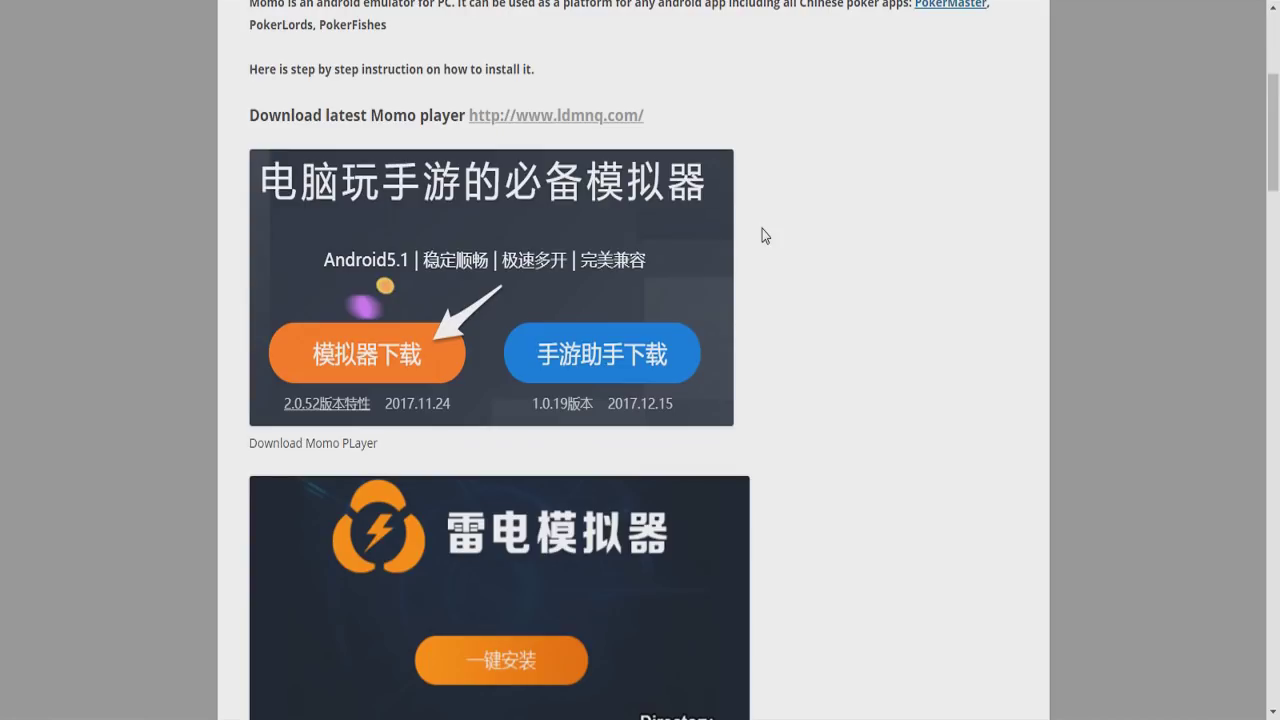
# Open the ldmnq.com download link from the Momo installation guide and decline the page translation
pyautogui.scroll(-15, 763, 236)
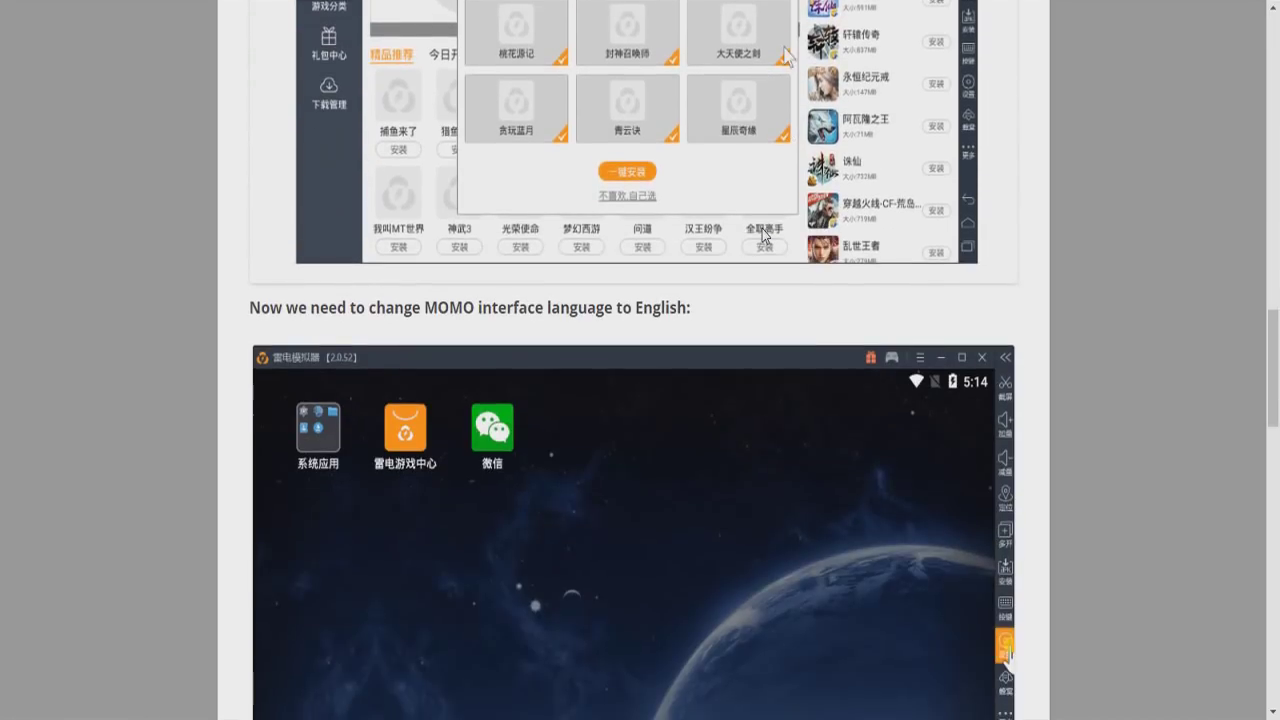
pyautogui.scroll(-4, 763, 236)
pyautogui.scroll(20, 763, 237)
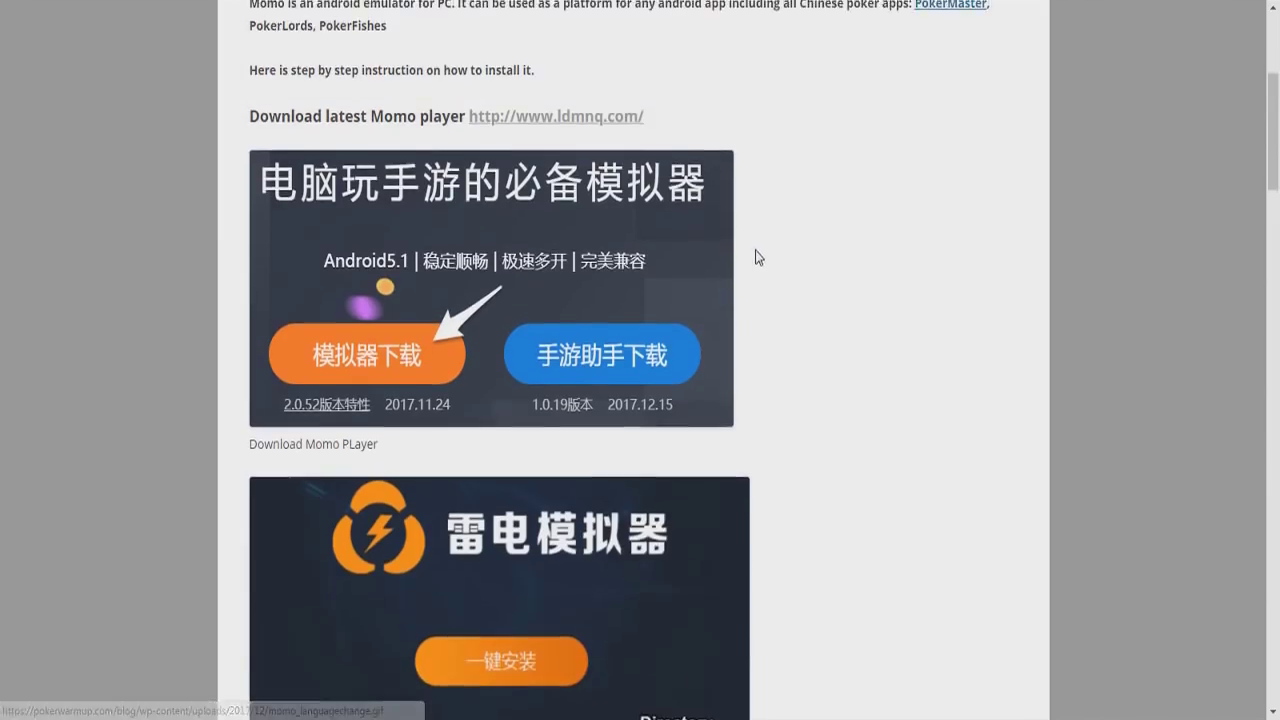
pyautogui.scroll(4, 754, 246)
pyautogui.click(600, 478)
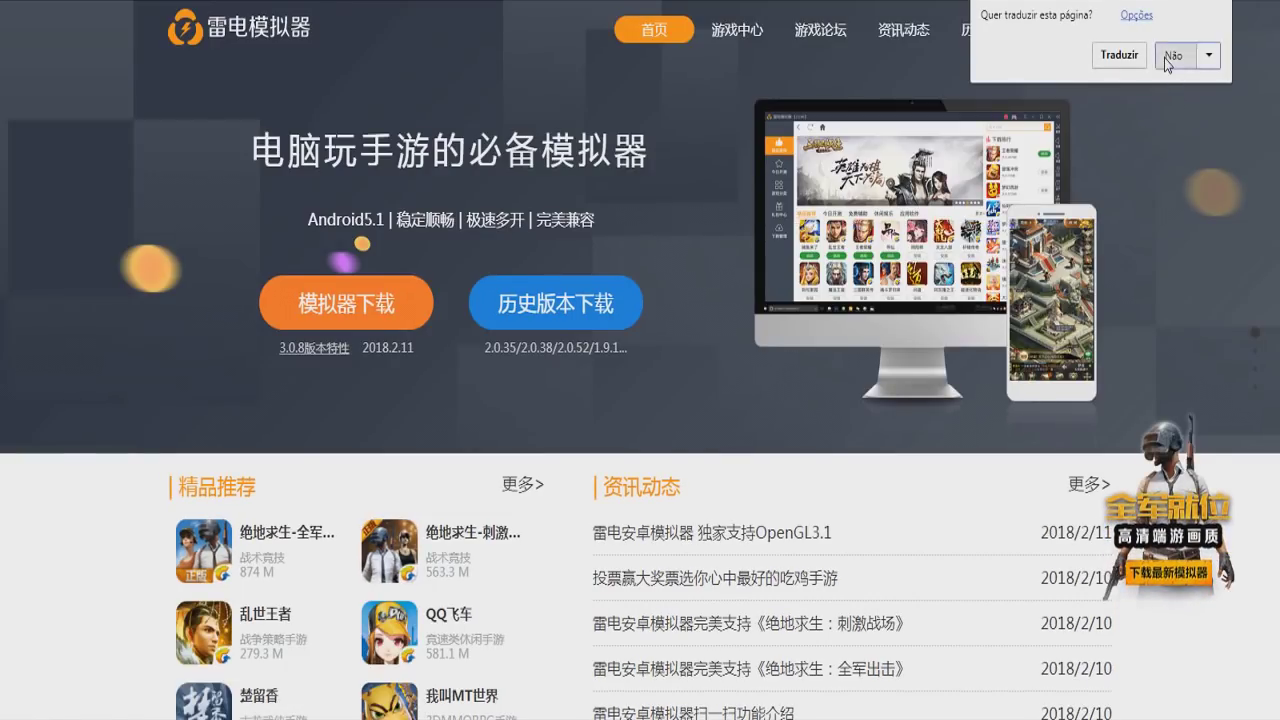
pyautogui.click(1164, 57)
pyautogui.scroll(-1, 619, 318)
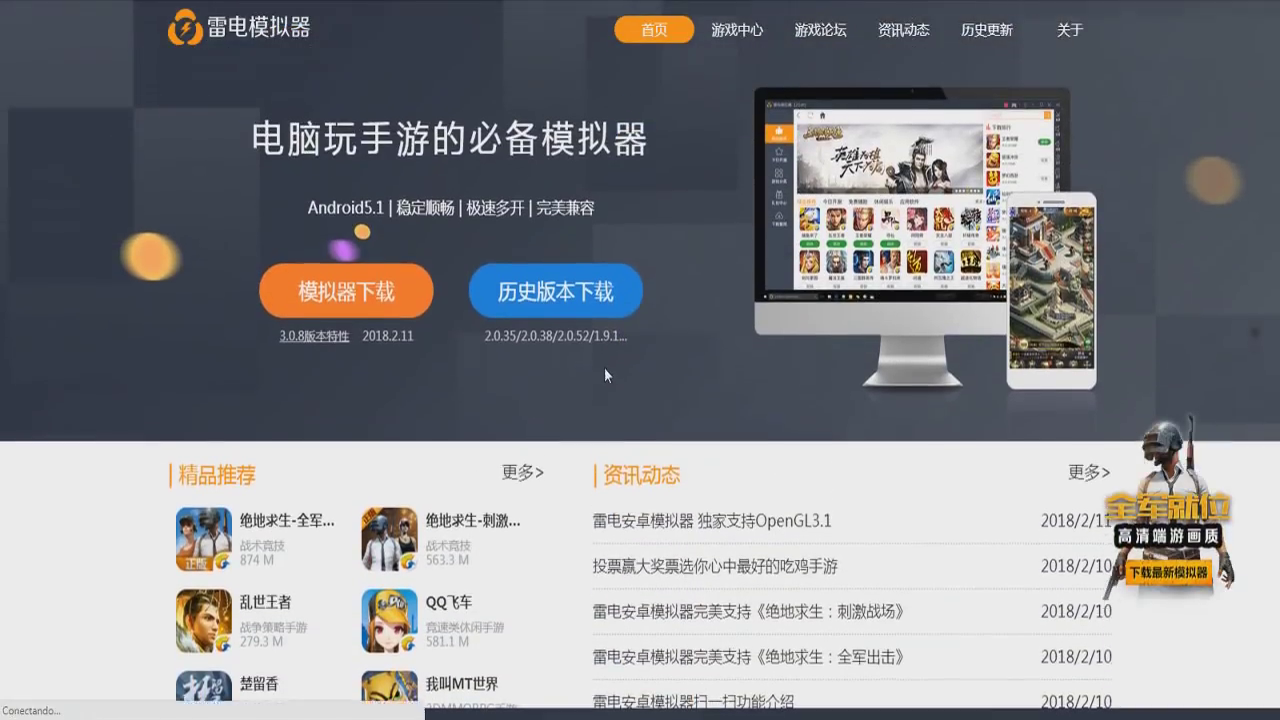
pyautogui.scroll(1, 604, 367)
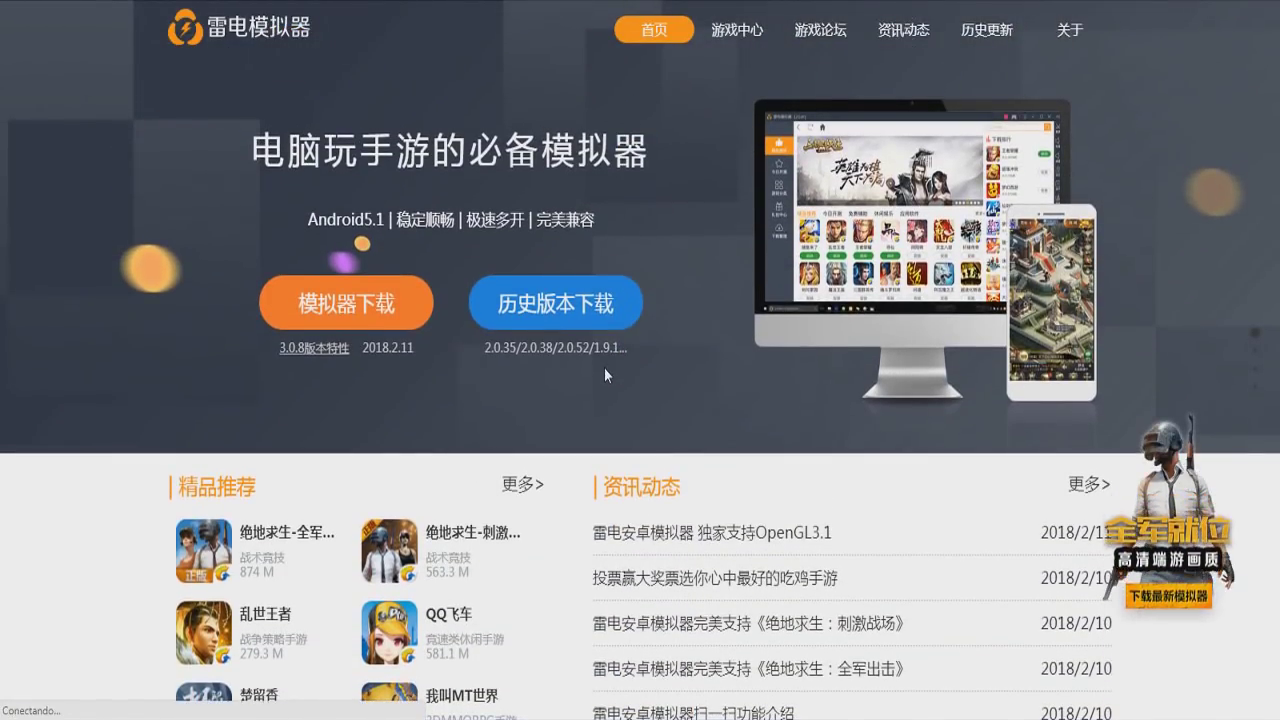
pyautogui.click(334, 317)
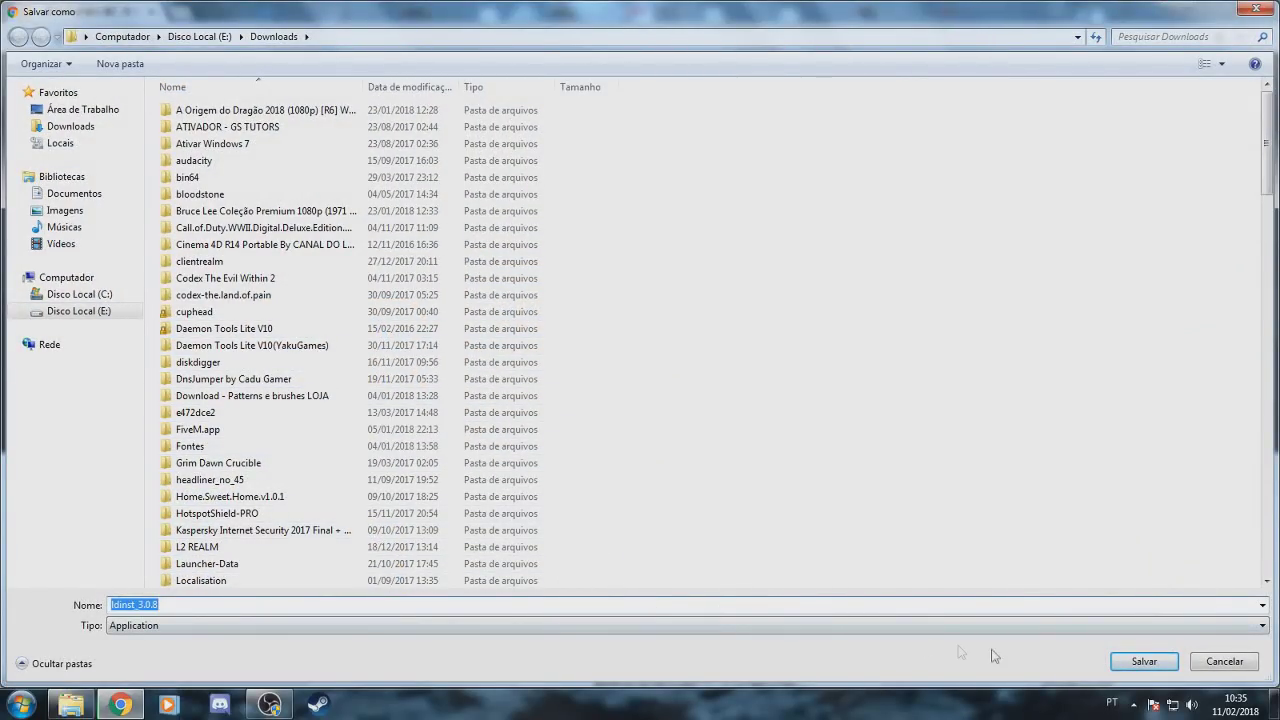
pyautogui.click(1222, 662)
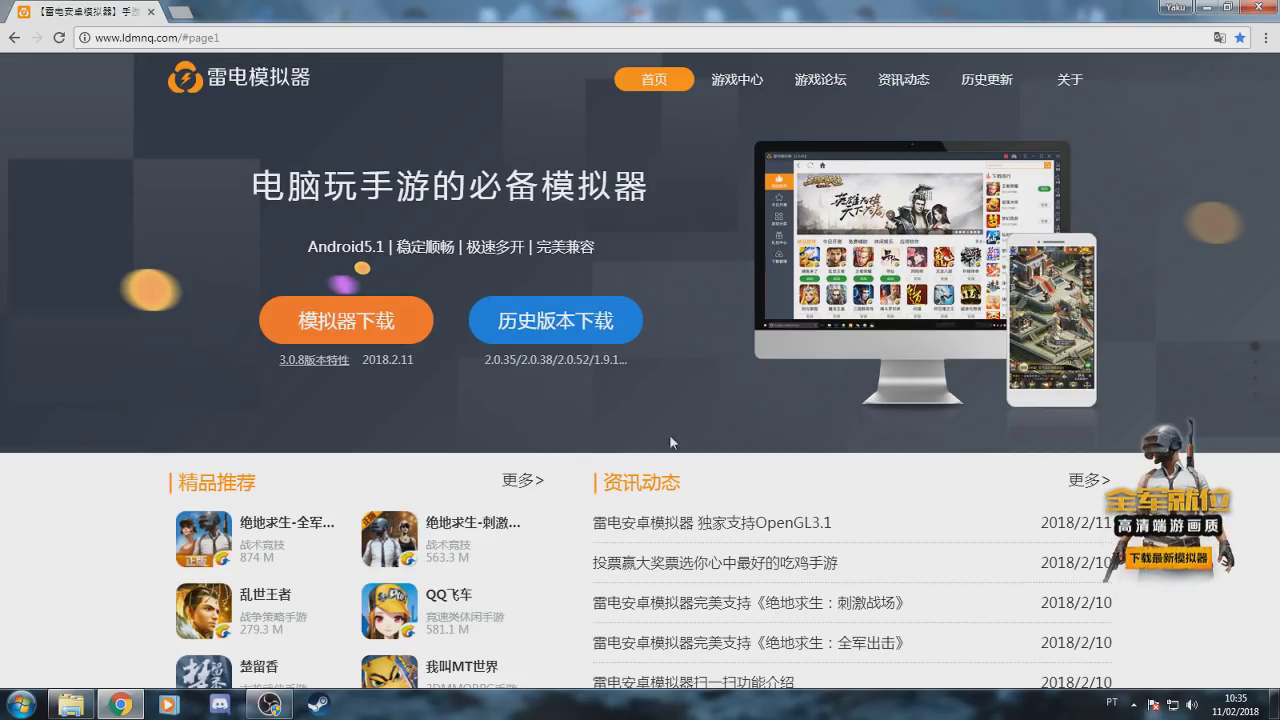
# Switch to the Downloads folder in Windows Explorer, run the ldinst_3.0.7.100 installer and review its licence agreement
pyautogui.hotkey('alt', 'Tab')
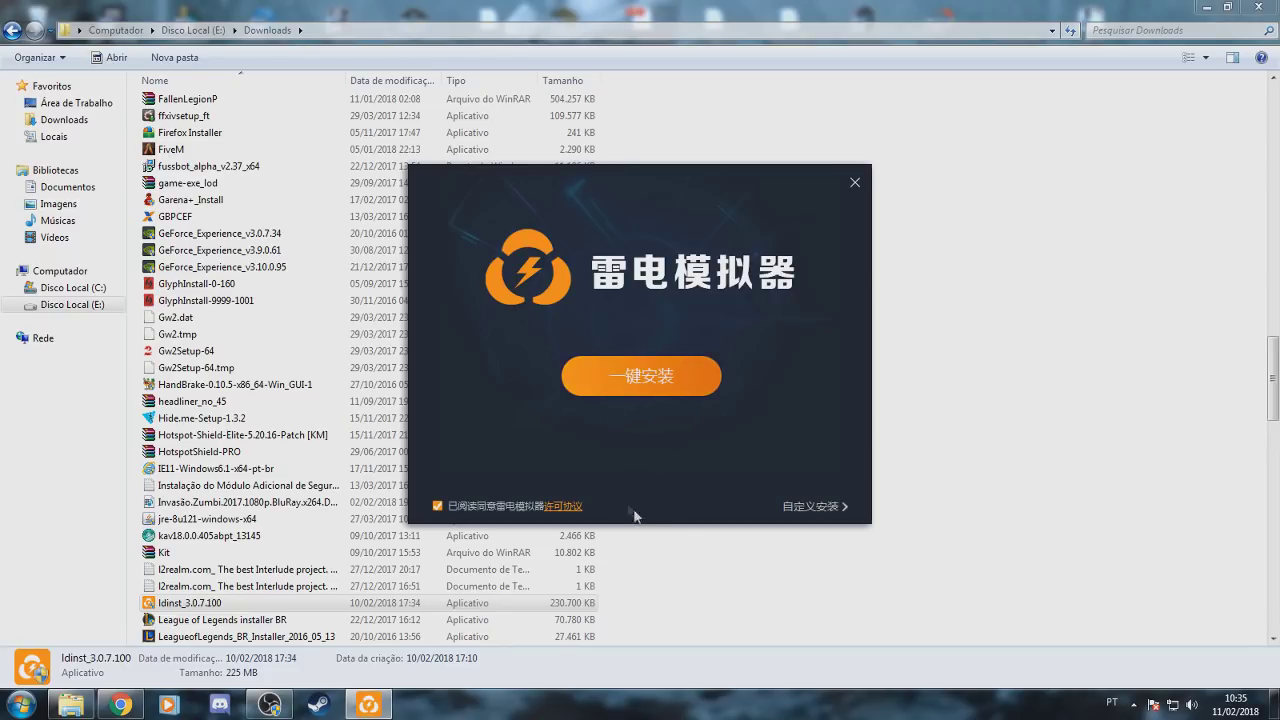
pyautogui.click(561, 510)
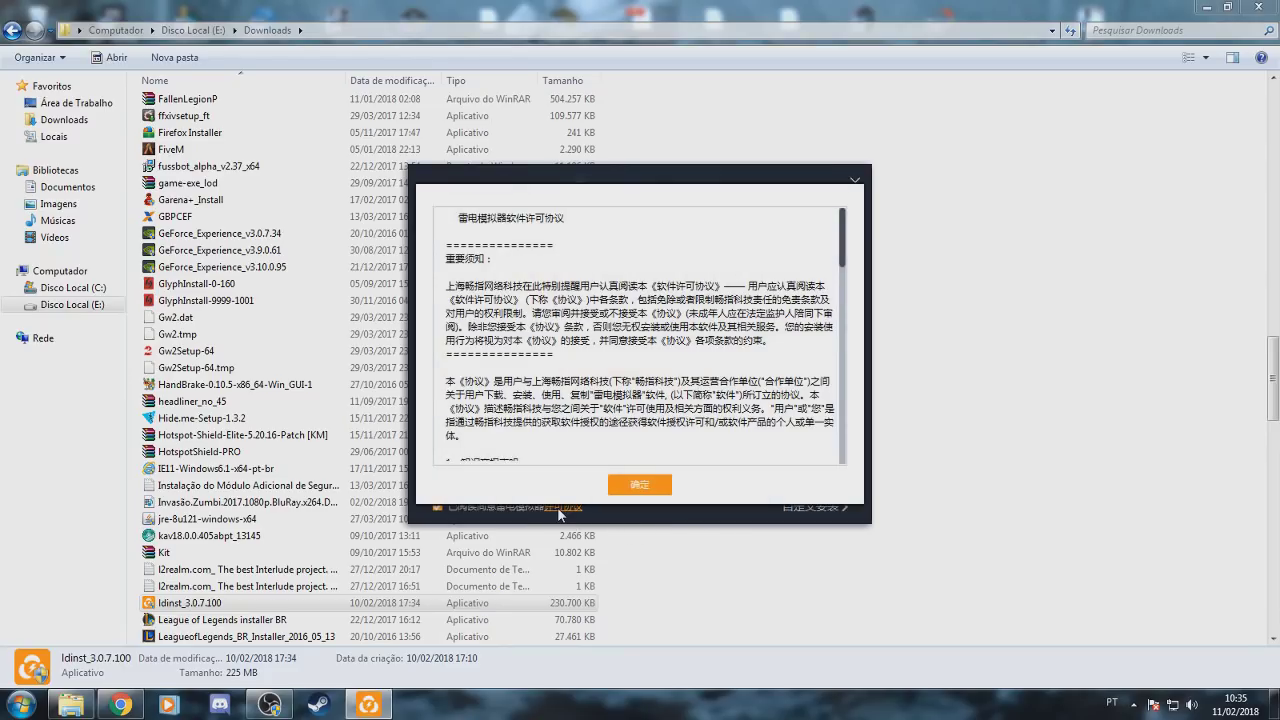
pyautogui.scroll(-15, 838, 234)
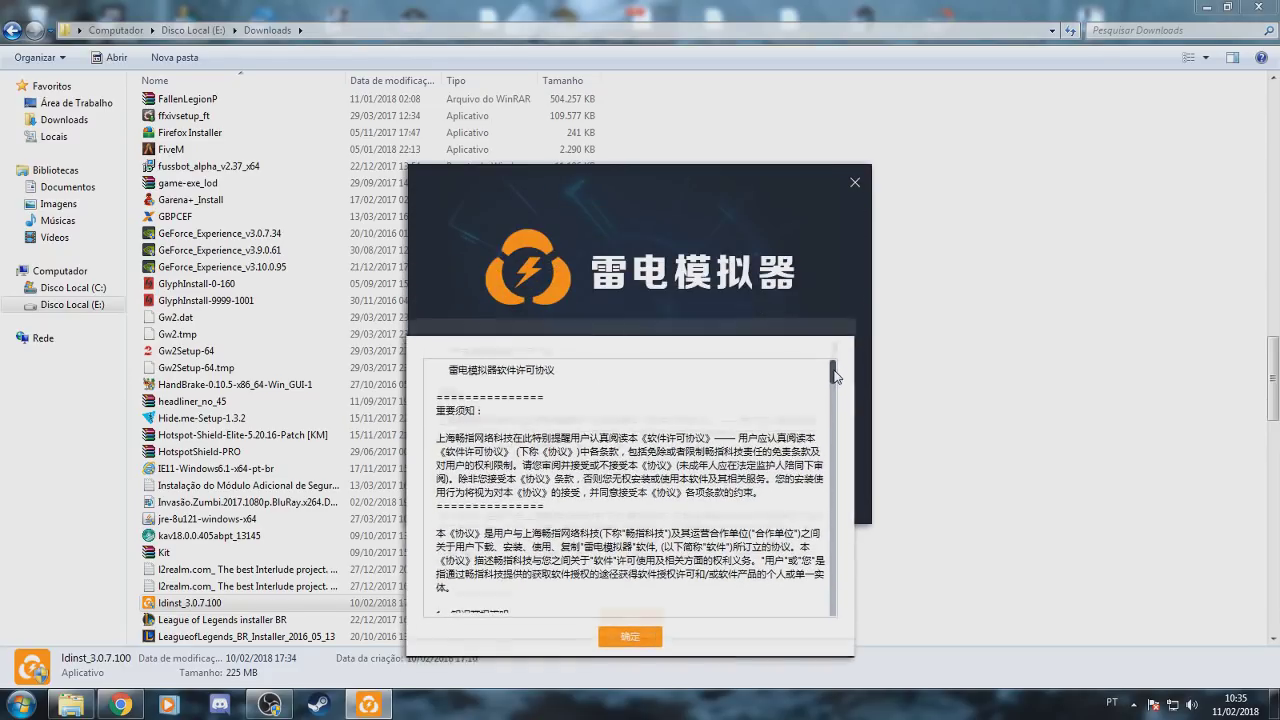
pyautogui.scroll(3, 836, 284)
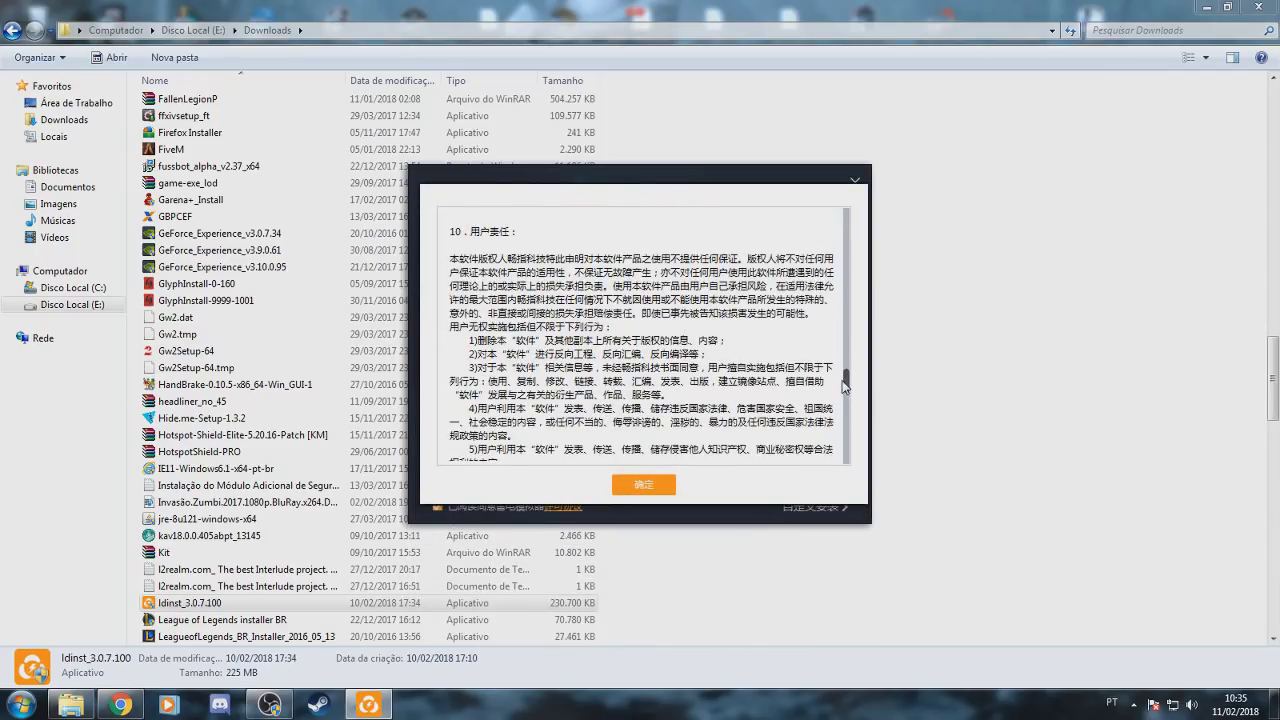
pyautogui.click(643, 484)
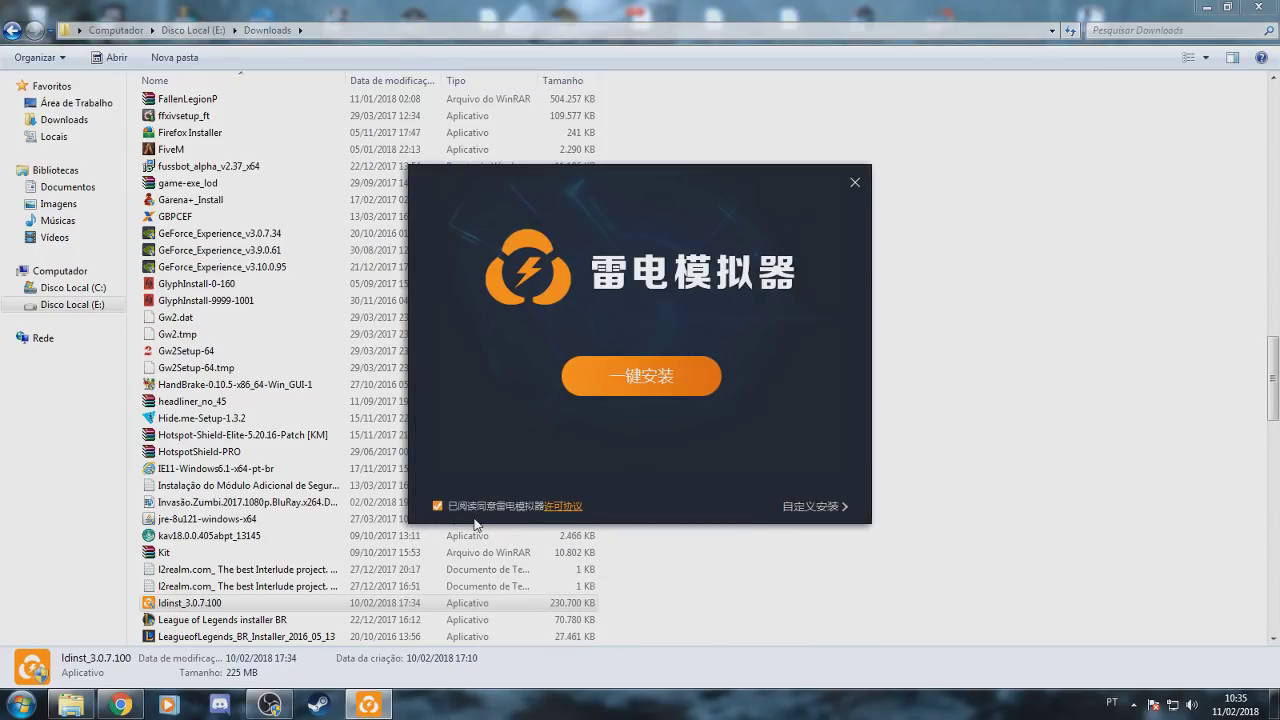
# Check the custom installation path E:\Changzhi\dnplayer2\ and install the emulator there, minimizing the Downloads folder window
pyautogui.click(812, 507)
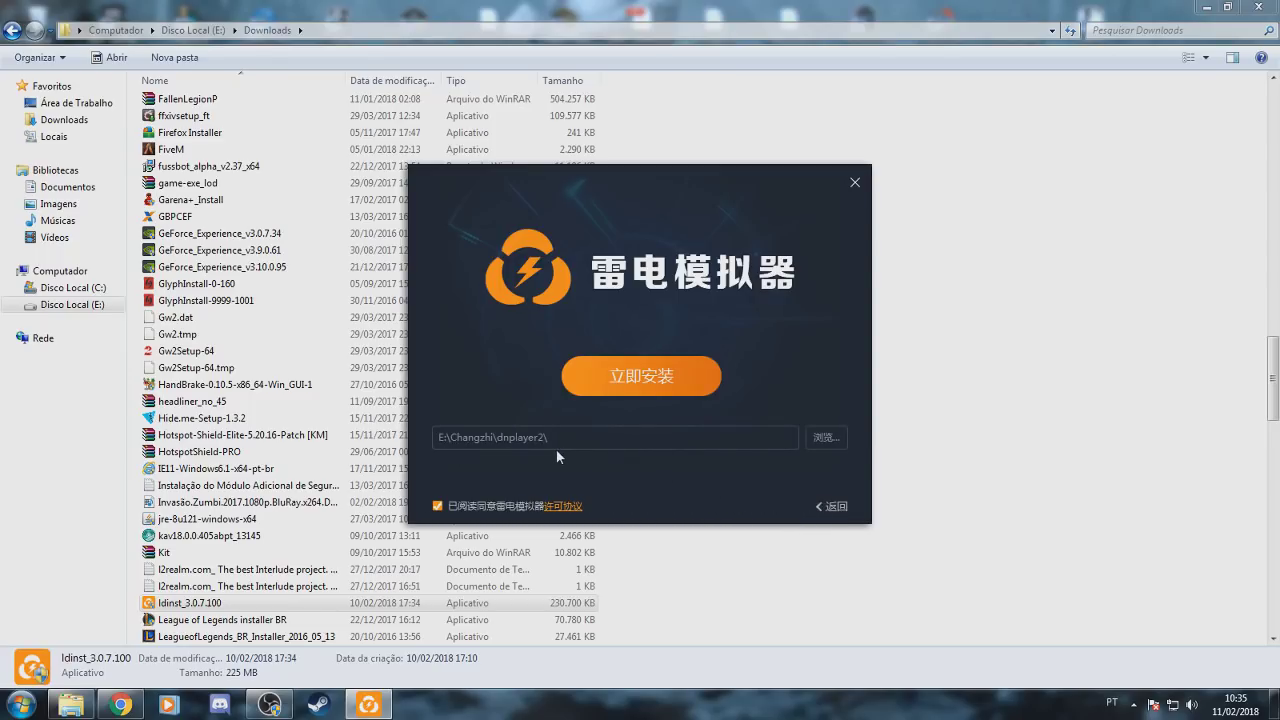
pyautogui.moveTo(575, 446); pyautogui.dragTo(467, 455)
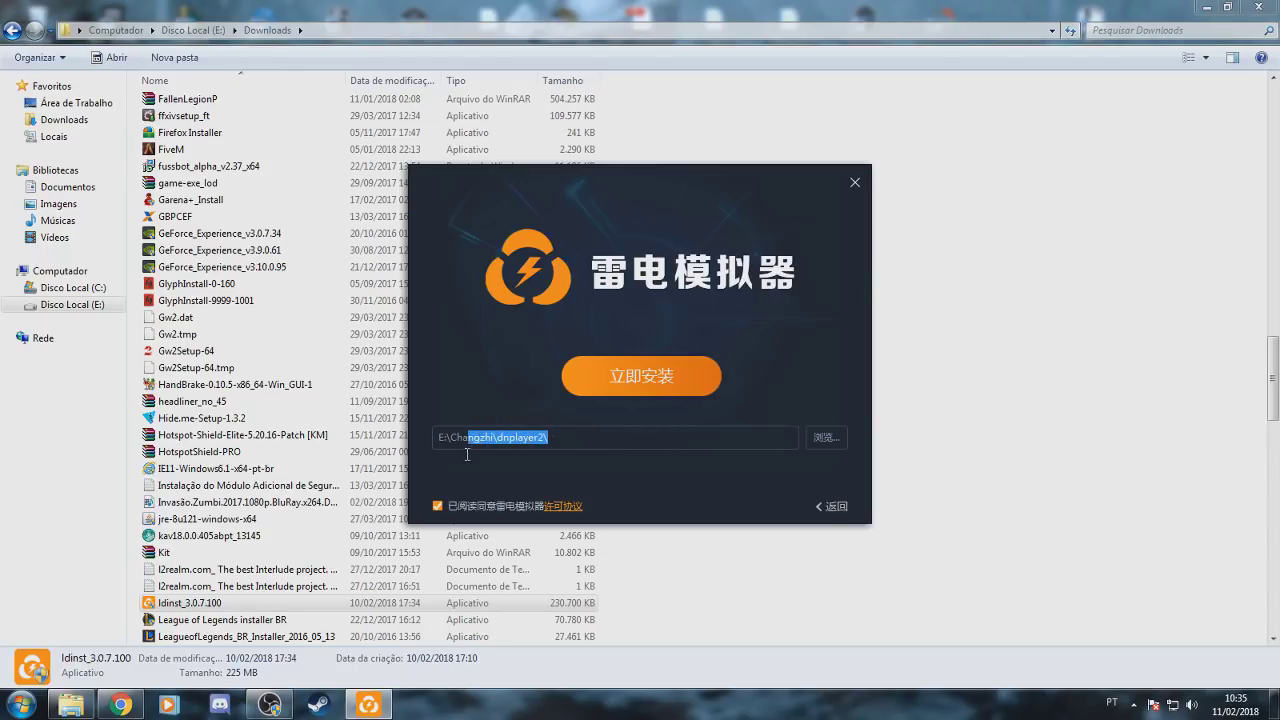
pyautogui.click(567, 437)
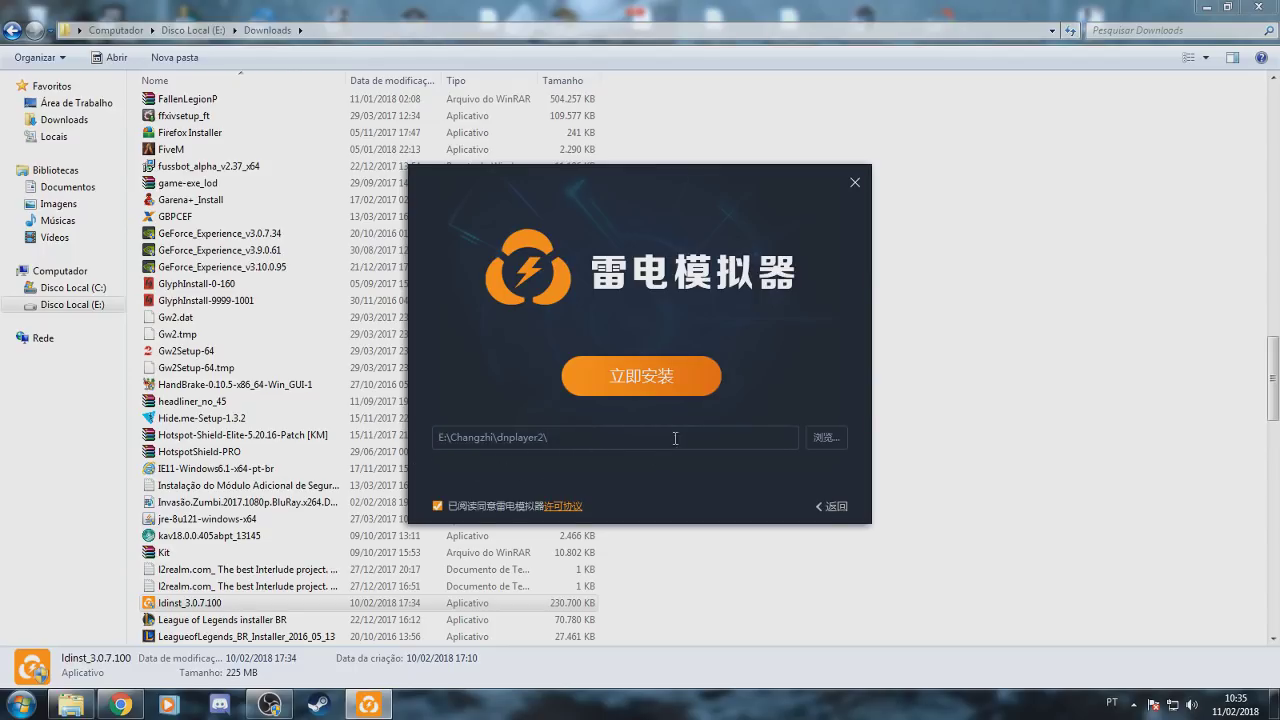
pyautogui.click(628, 386)
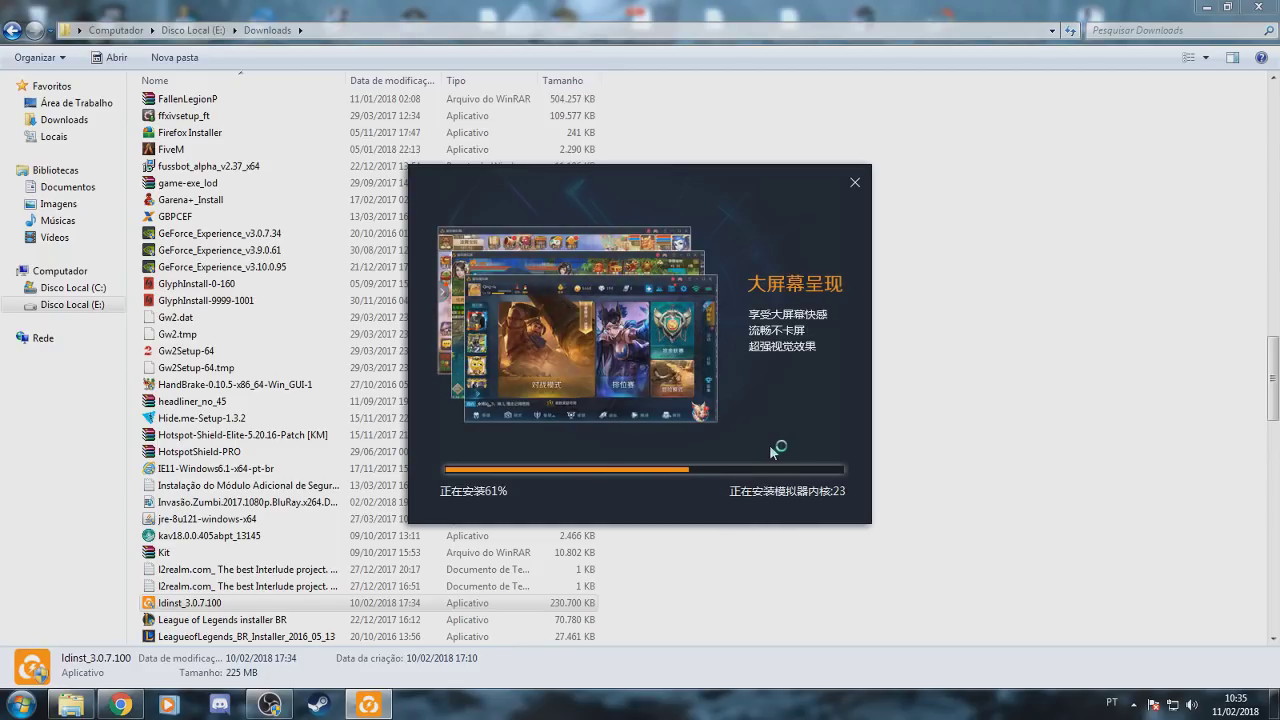
pyautogui.click(1205, 8)
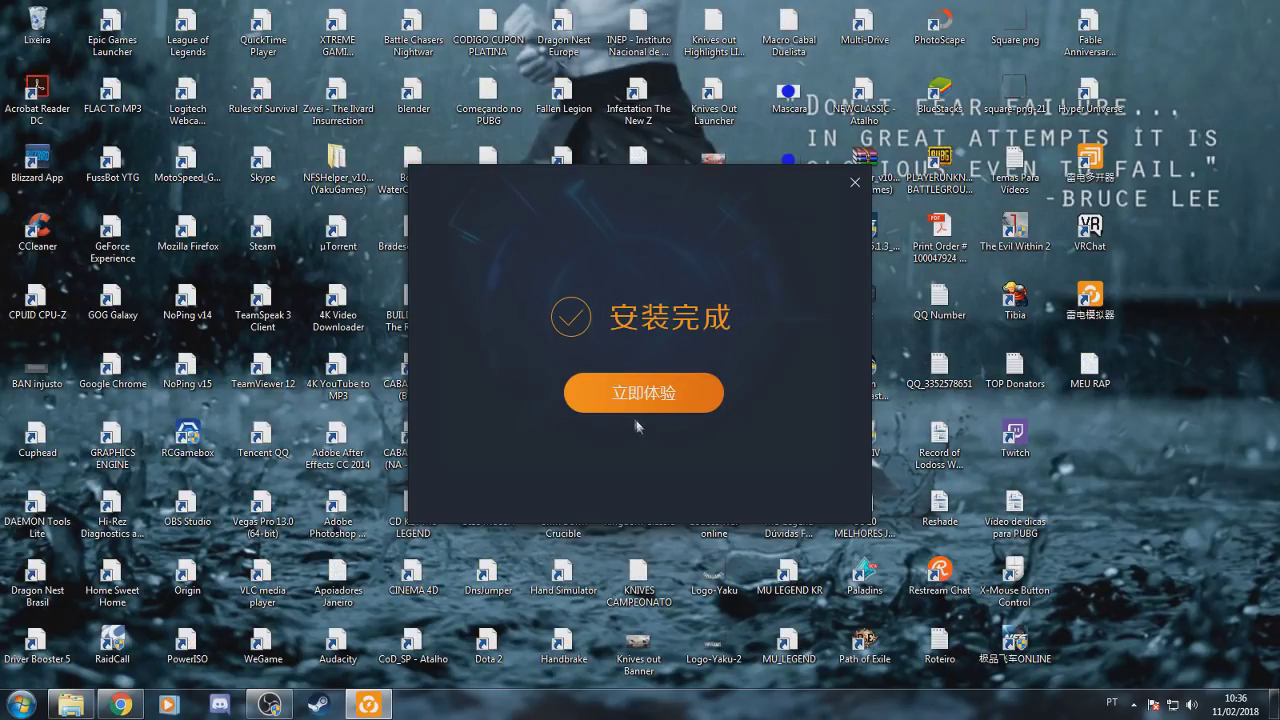
# Launch the installed emulator and dismiss its advertisement and recommended games pop-ups
pyautogui.click(643, 395)
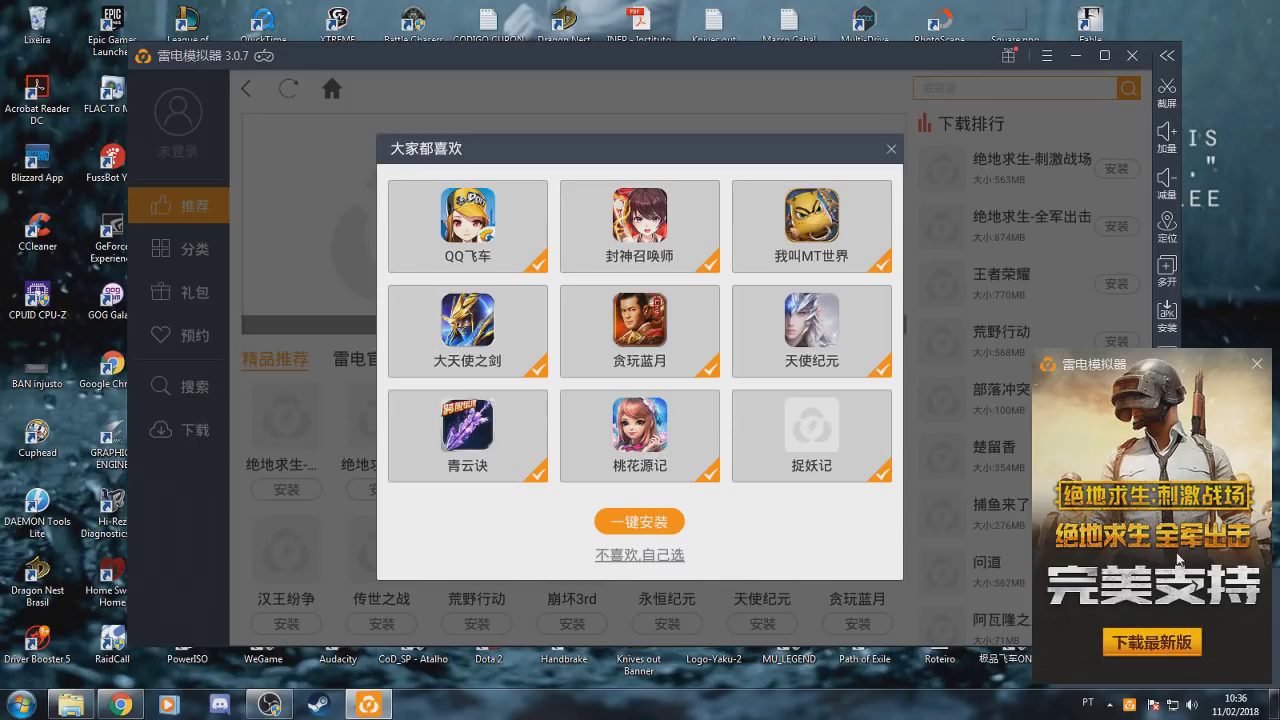
pyautogui.click(1257, 364)
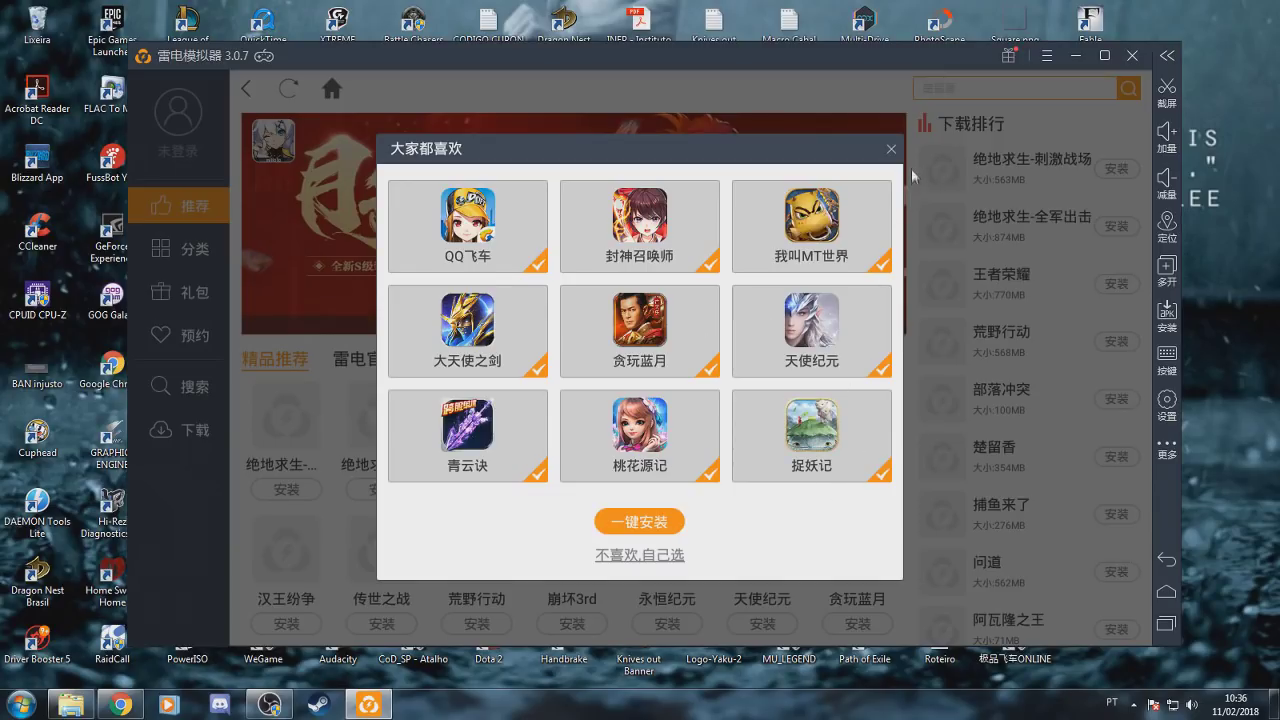
pyautogui.click(891, 150)
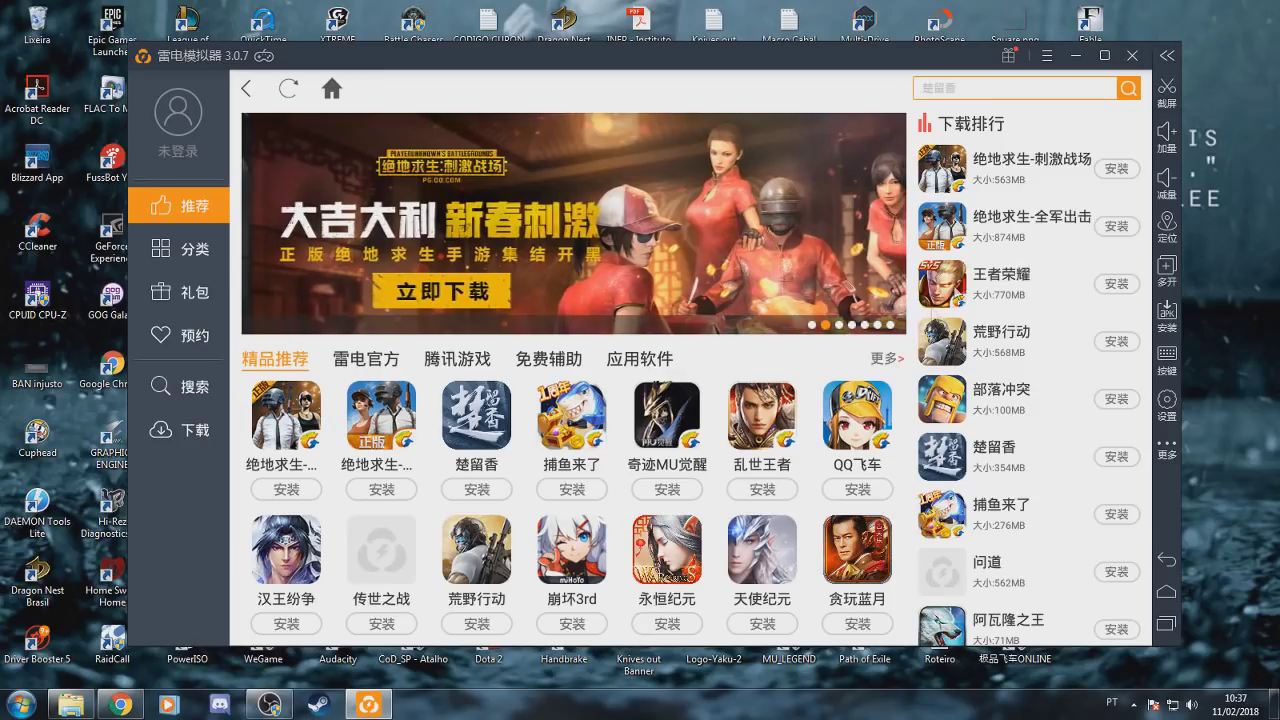
# Set the tablet resolution to 1920x1080 (dpi 280) in the emulator's advanced settings
pyautogui.click(1166, 400)
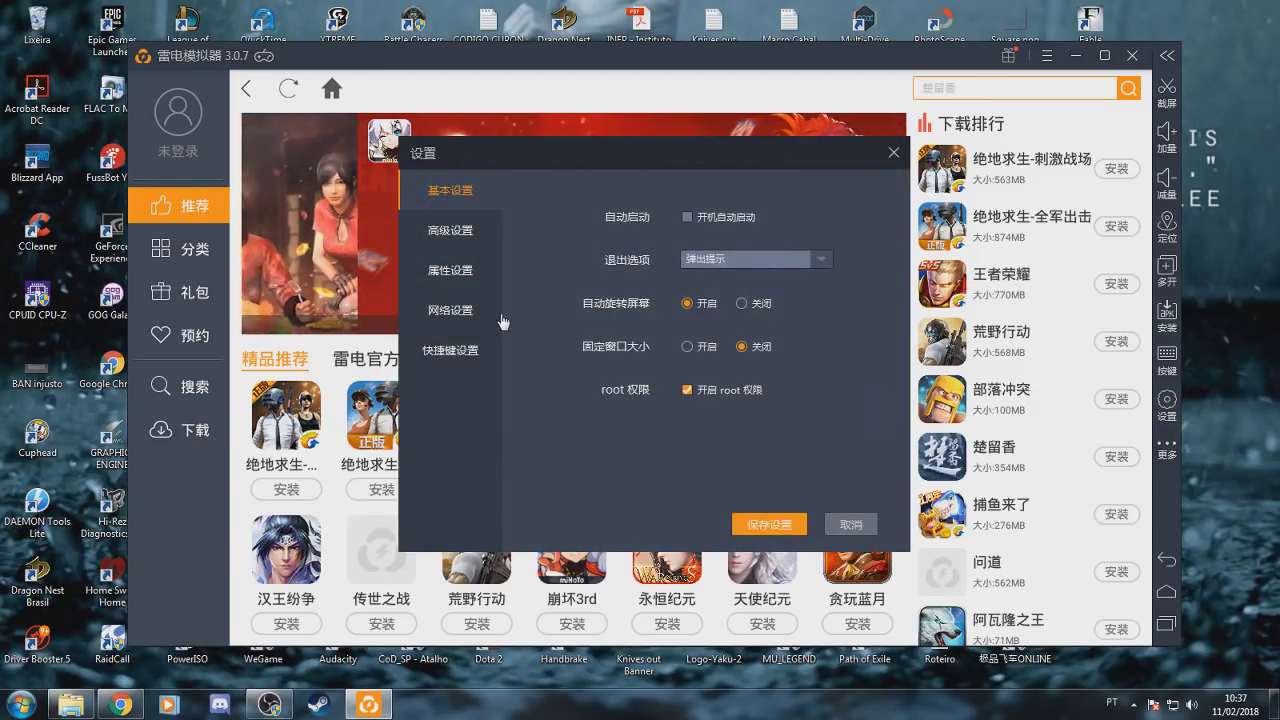
pyautogui.click(462, 232)
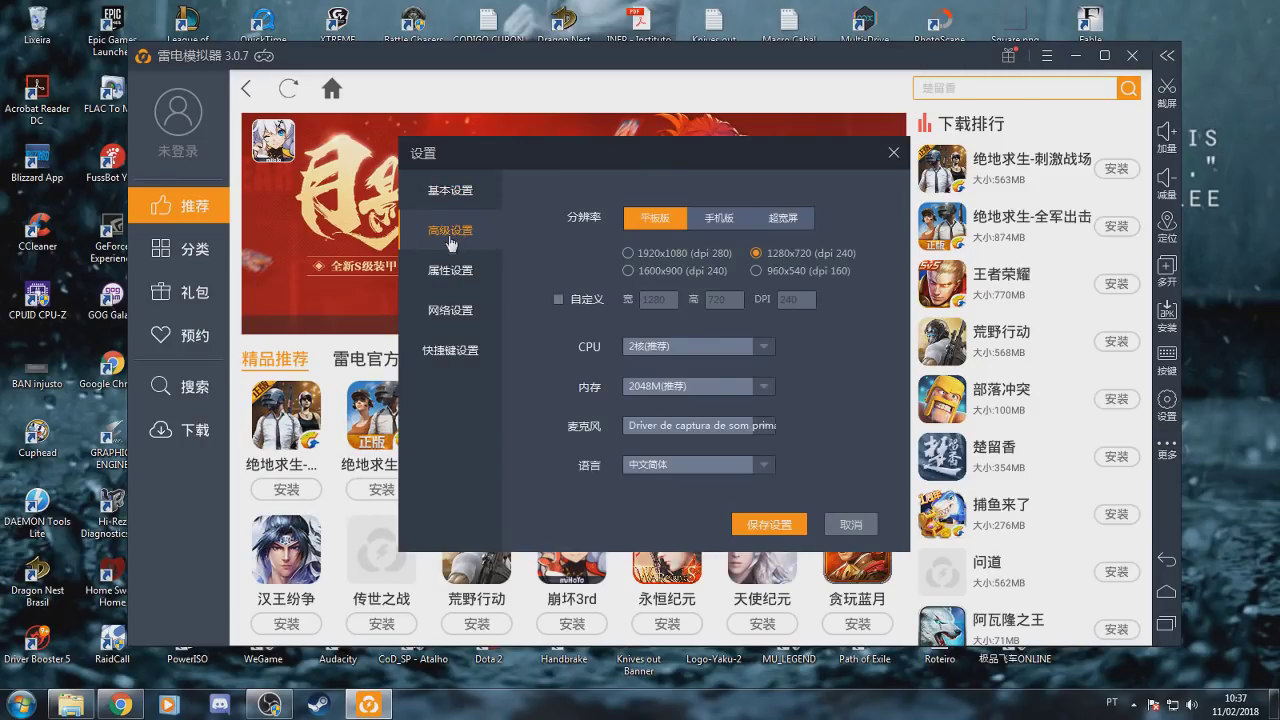
pyautogui.click(432, 270)
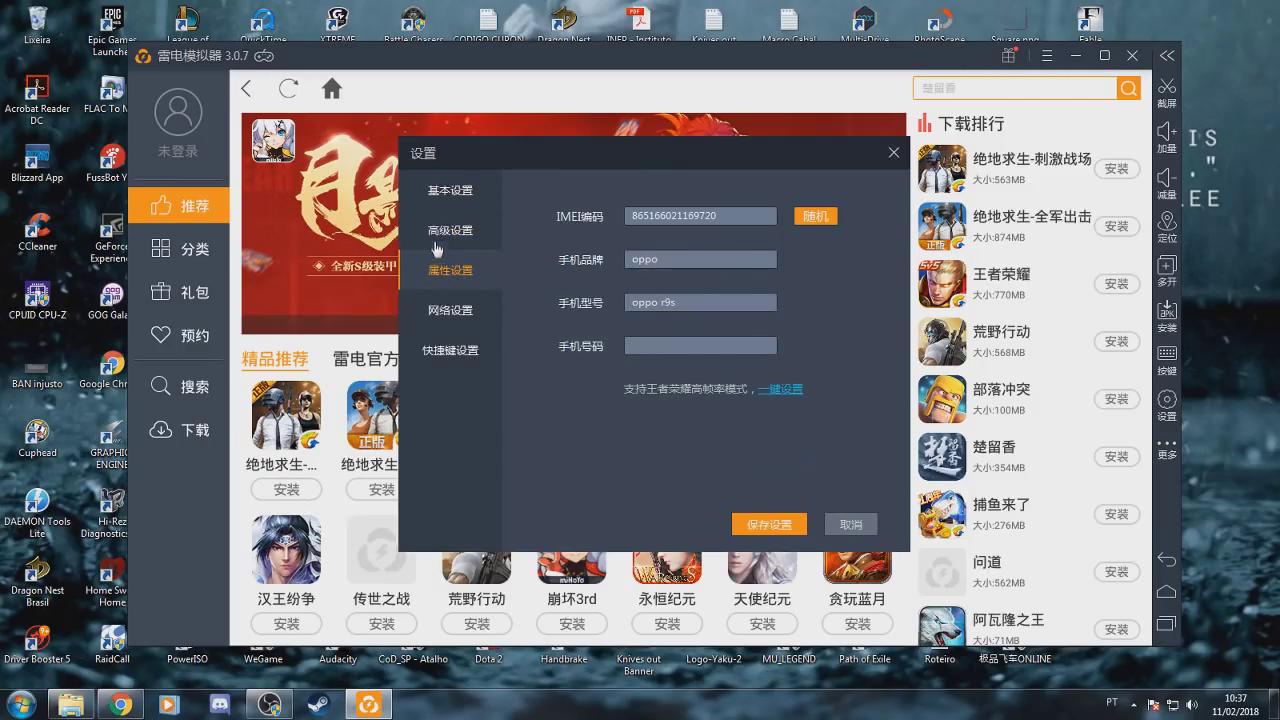
pyautogui.click(440, 236)
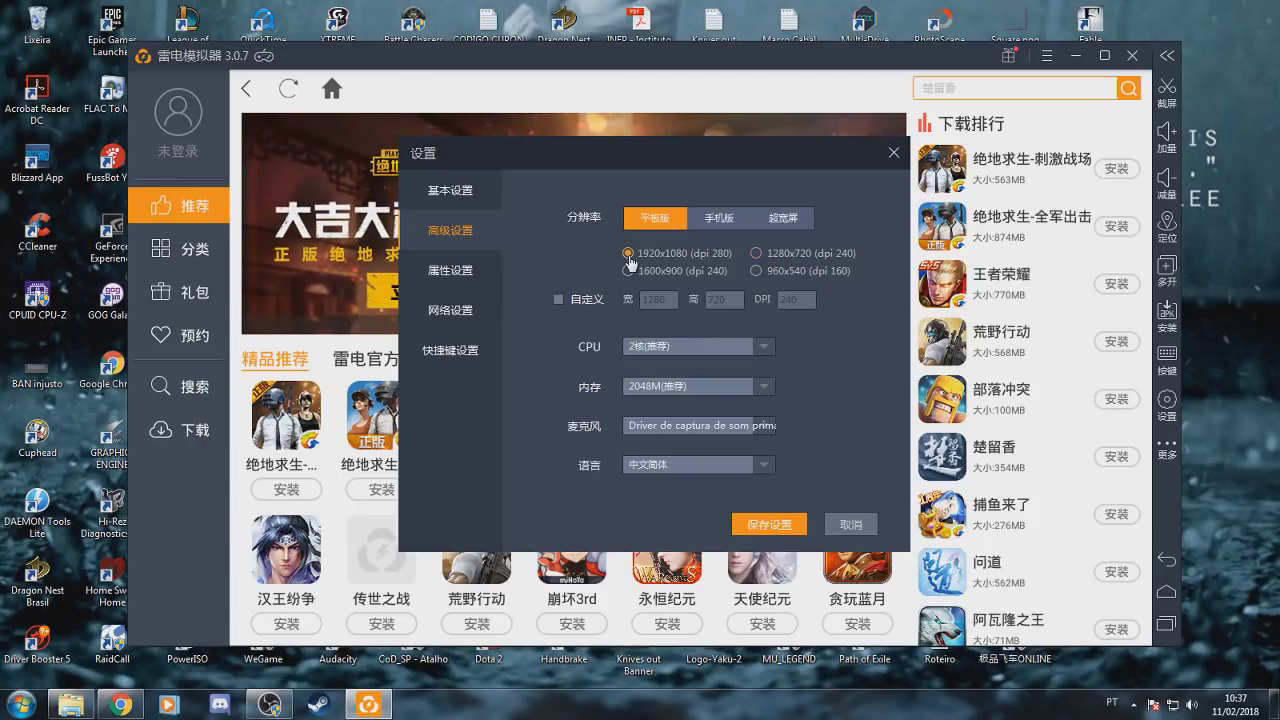
# Keep the emulator's CPU allocation at the recommended 2 cores and set its memory to 4096M
pyautogui.click(684, 350)
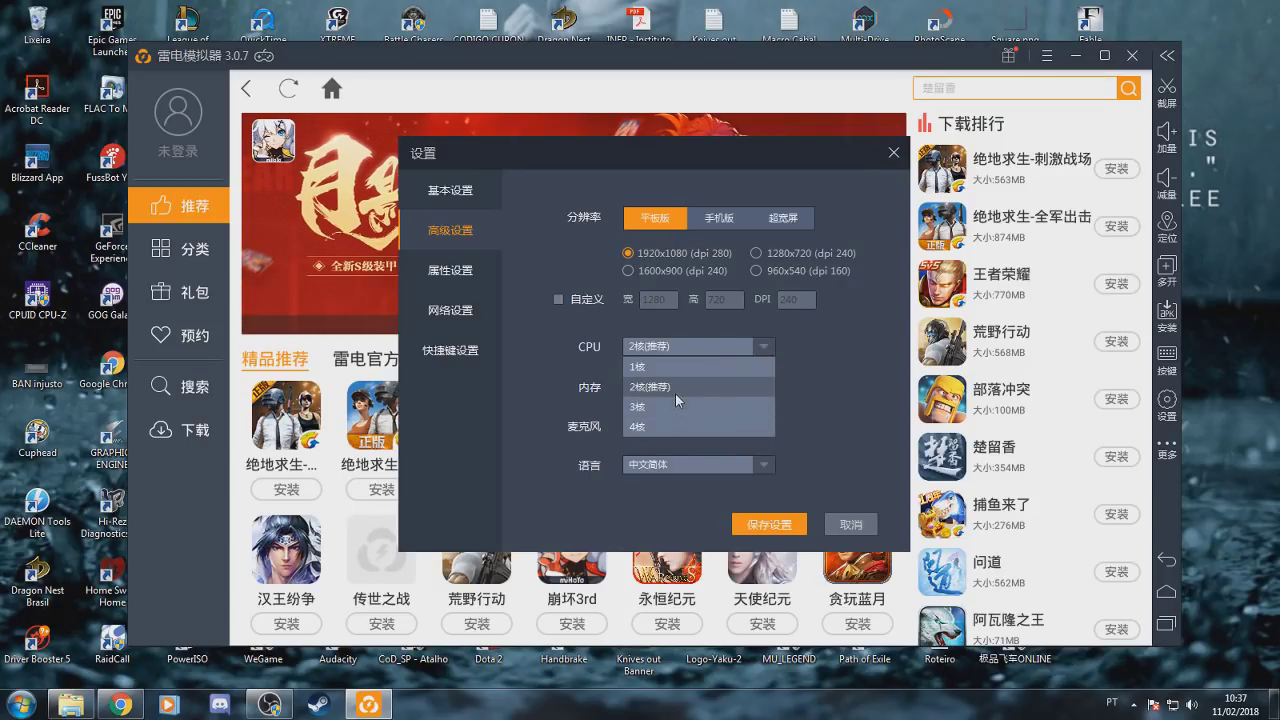
pyautogui.click(675, 386)
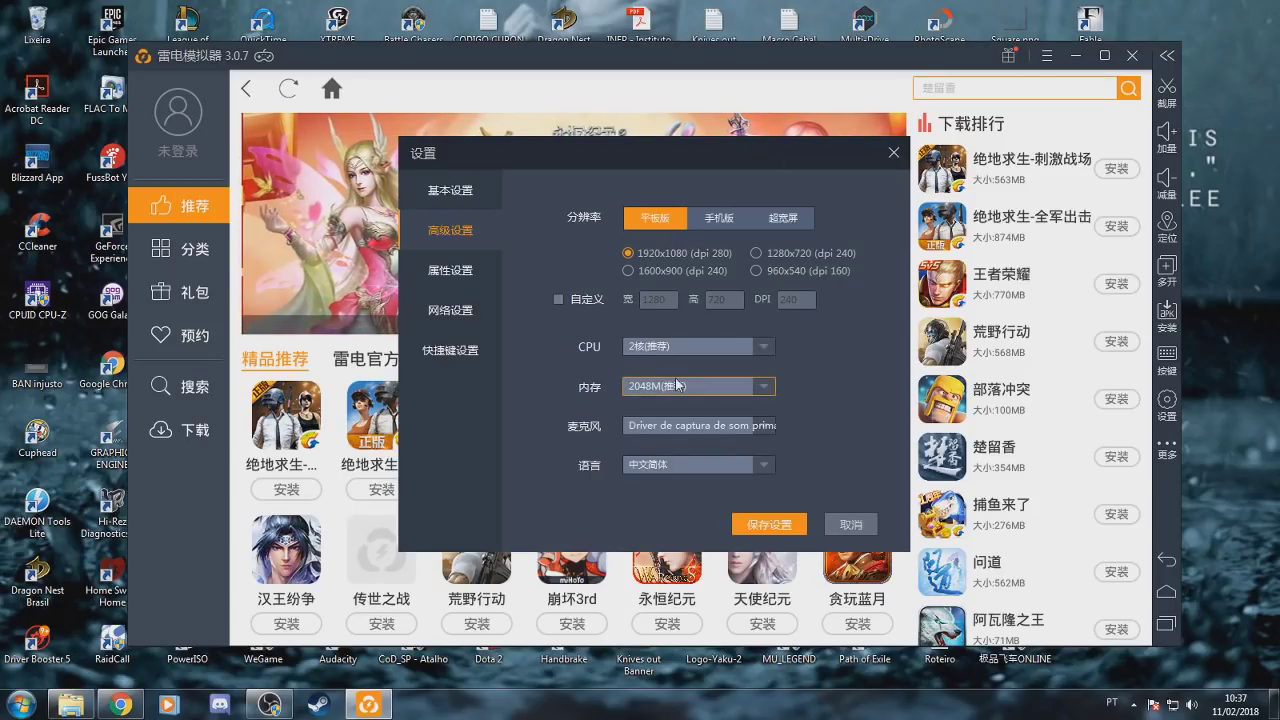
pyautogui.click(690, 390)
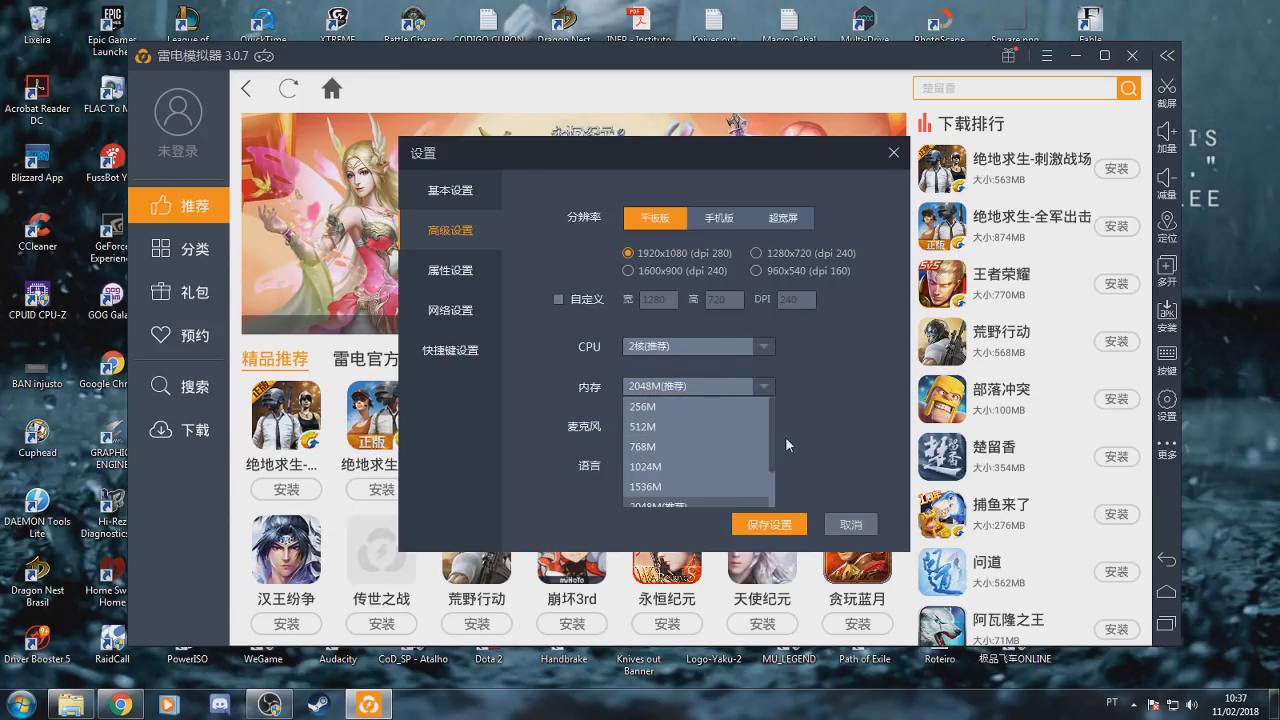
pyautogui.scroll(-1, 772, 430)
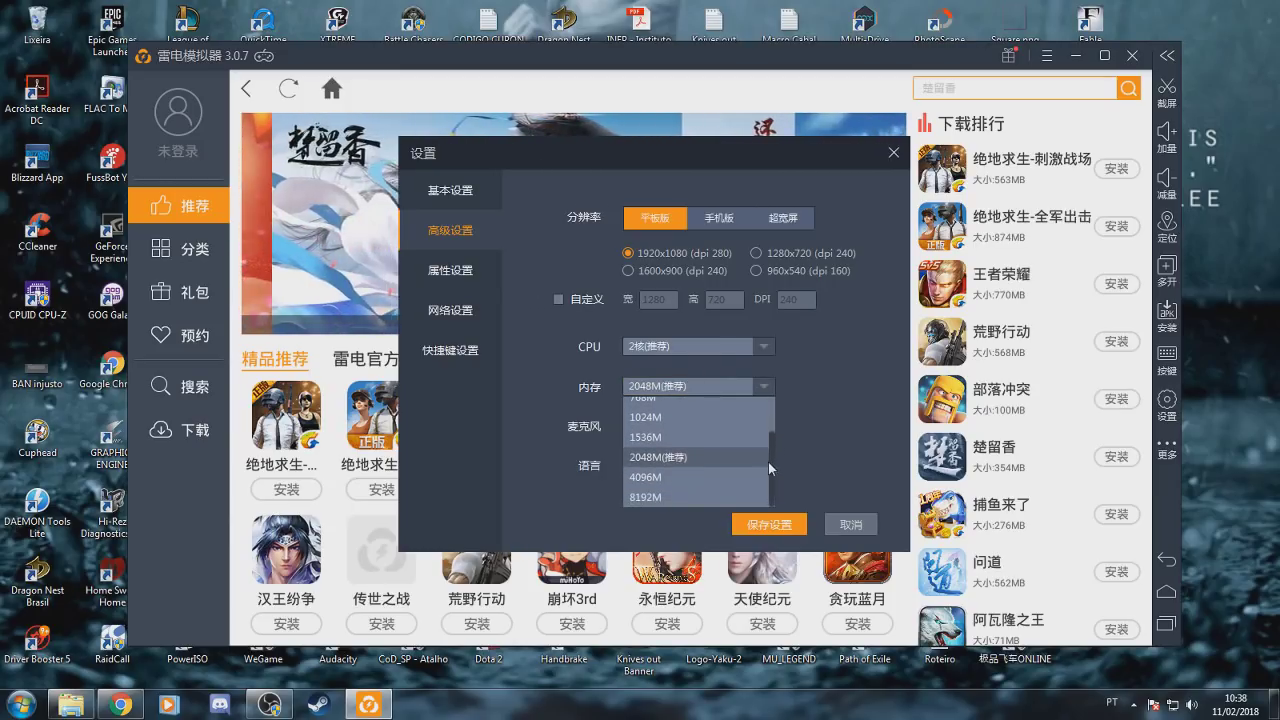
pyautogui.click(641, 482)
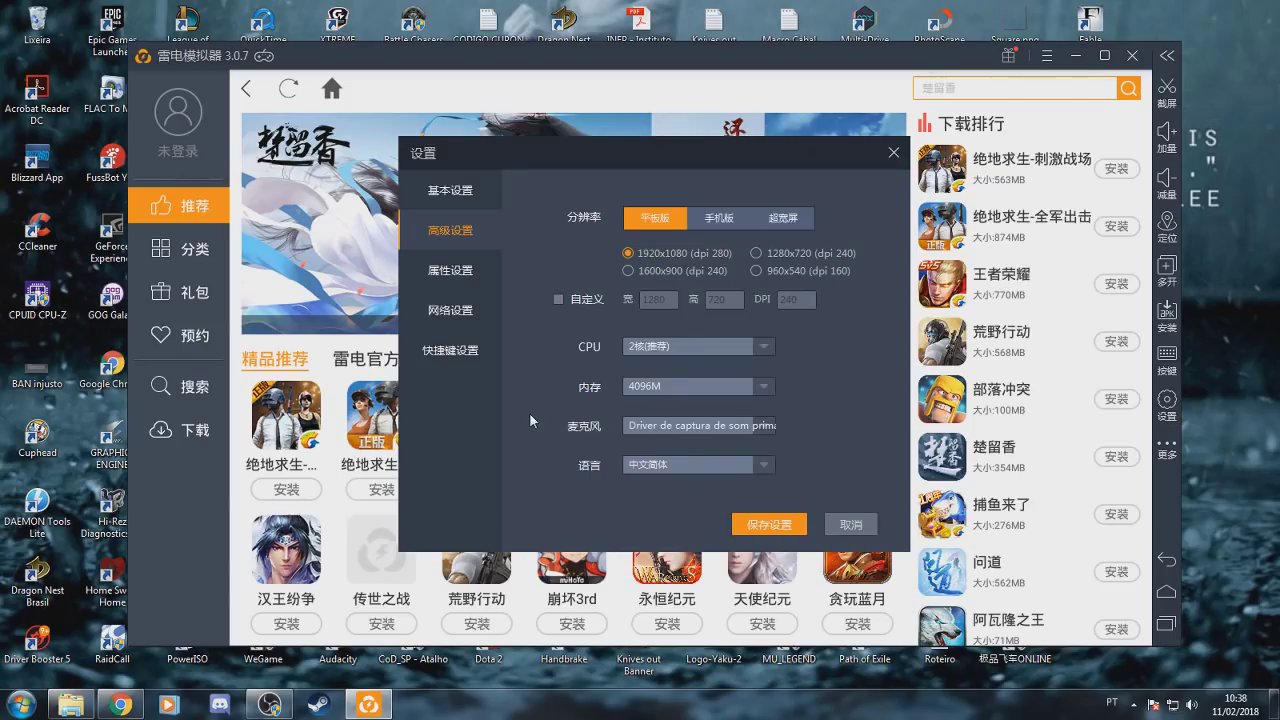
# Review the property, network and shortcut settings, and set the emulator's language to English in the advanced settings
pyautogui.click(455, 271)
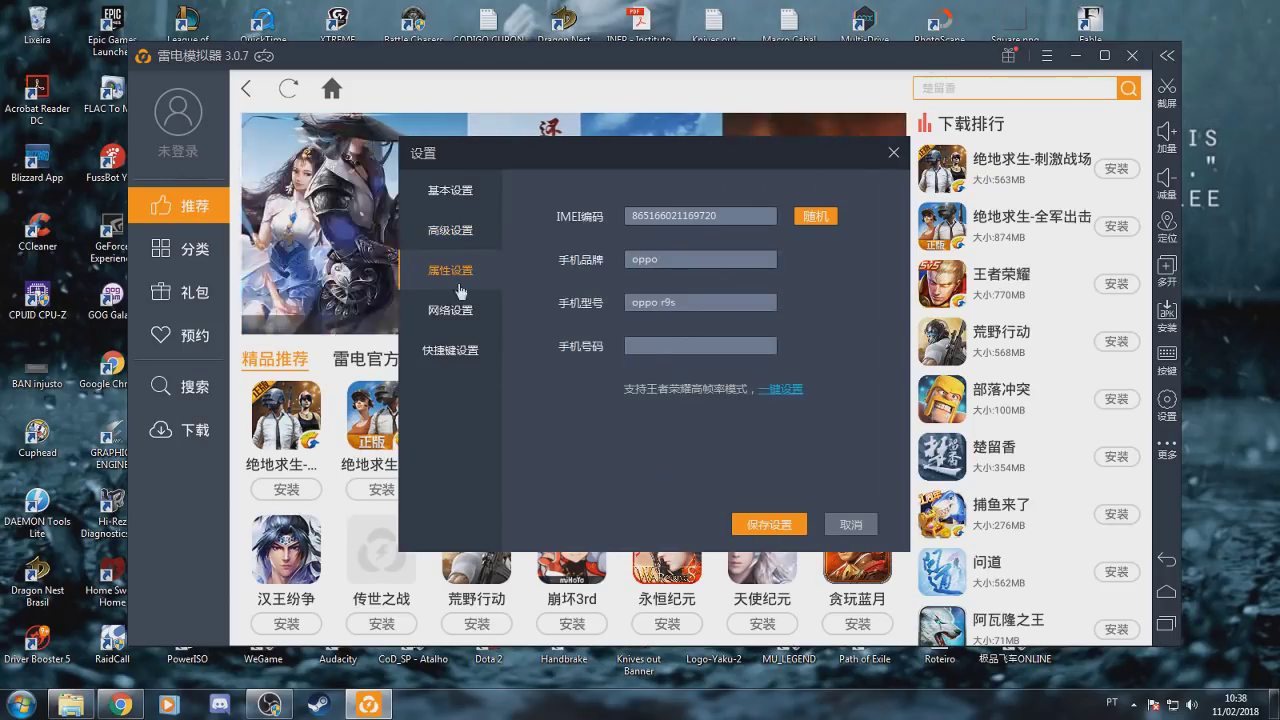
pyautogui.click(450, 310)
pyautogui.click(449, 346)
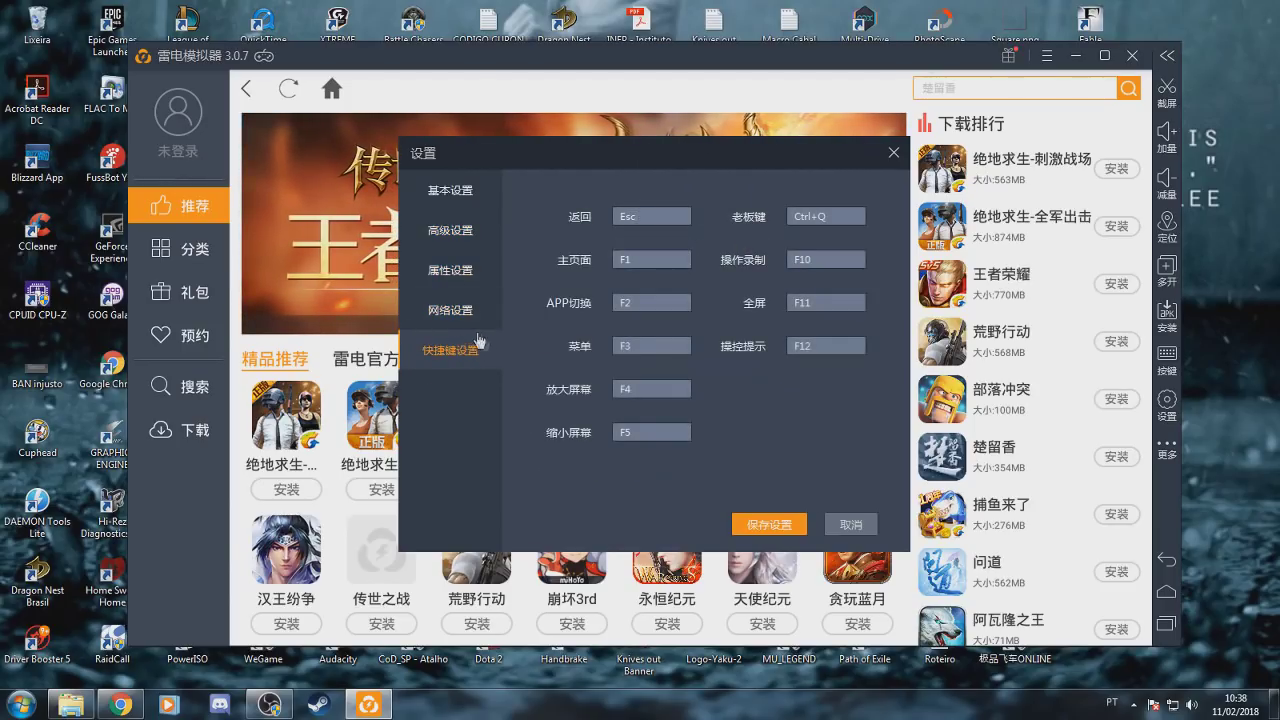
pyautogui.click(456, 196)
pyautogui.click(458, 238)
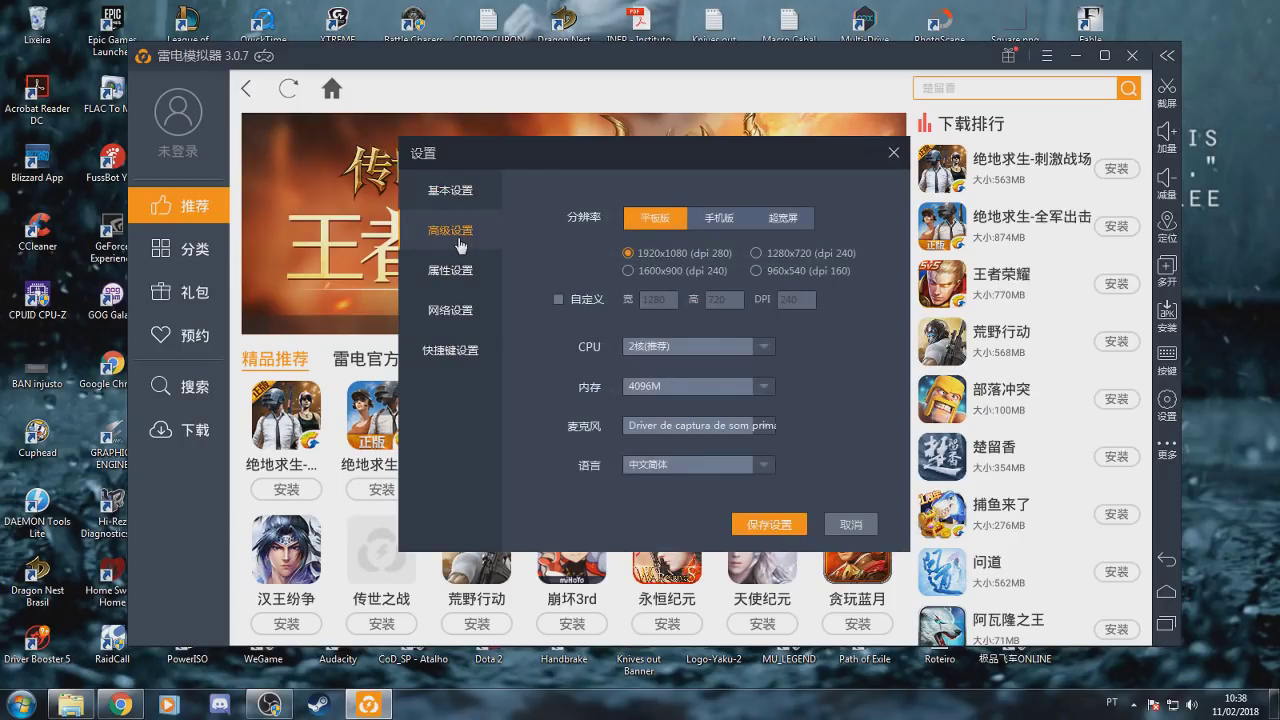
pyautogui.click(711, 462)
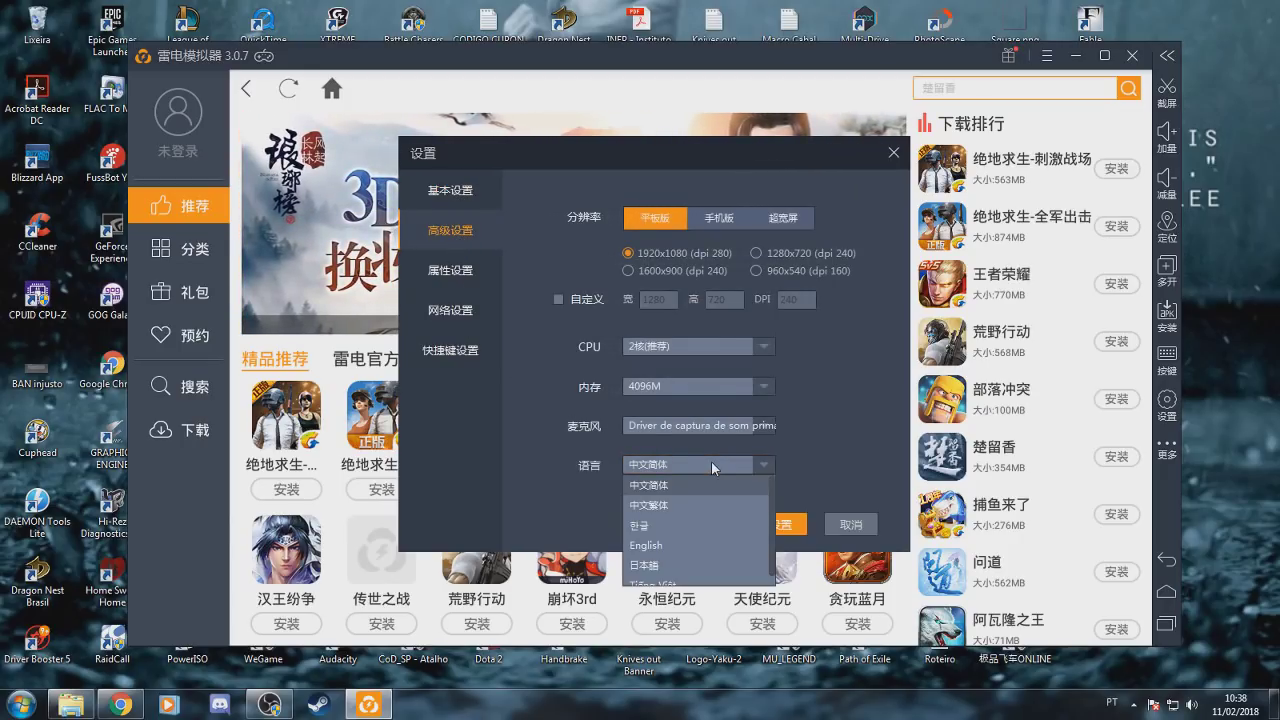
pyautogui.click(679, 546)
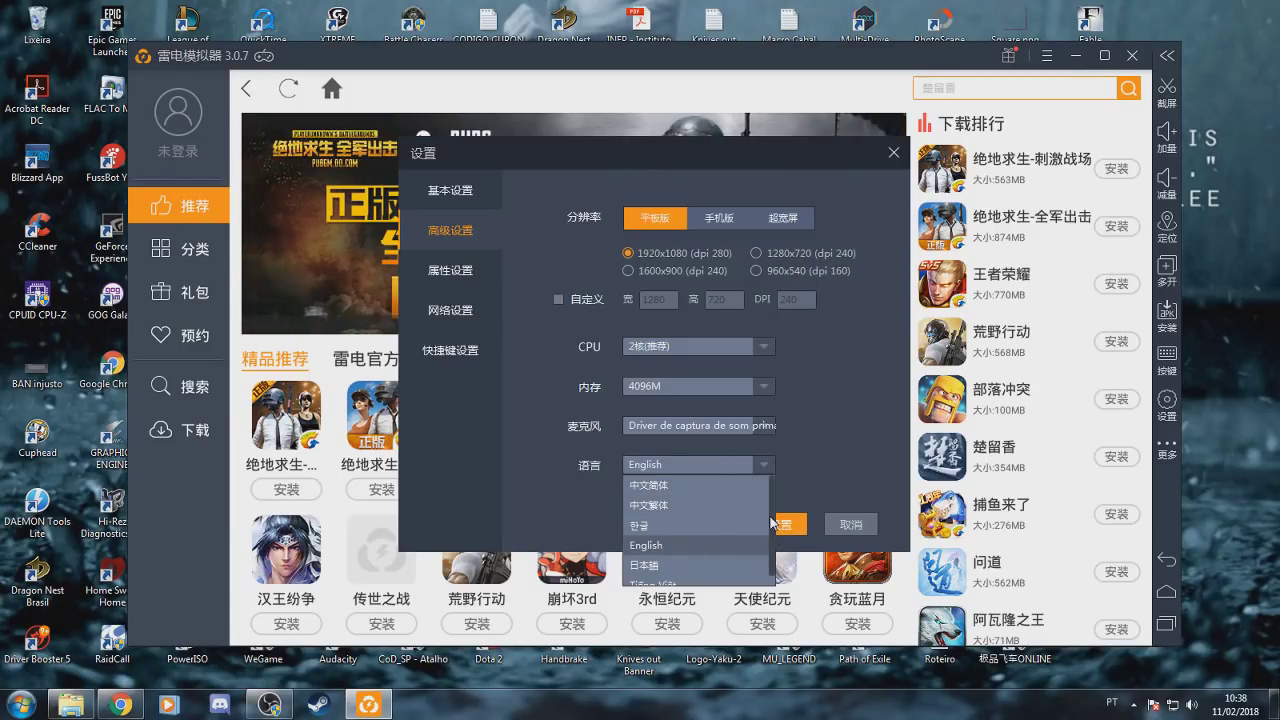
pyautogui.scroll(-1, 770, 540)
pyautogui.click(666, 543)
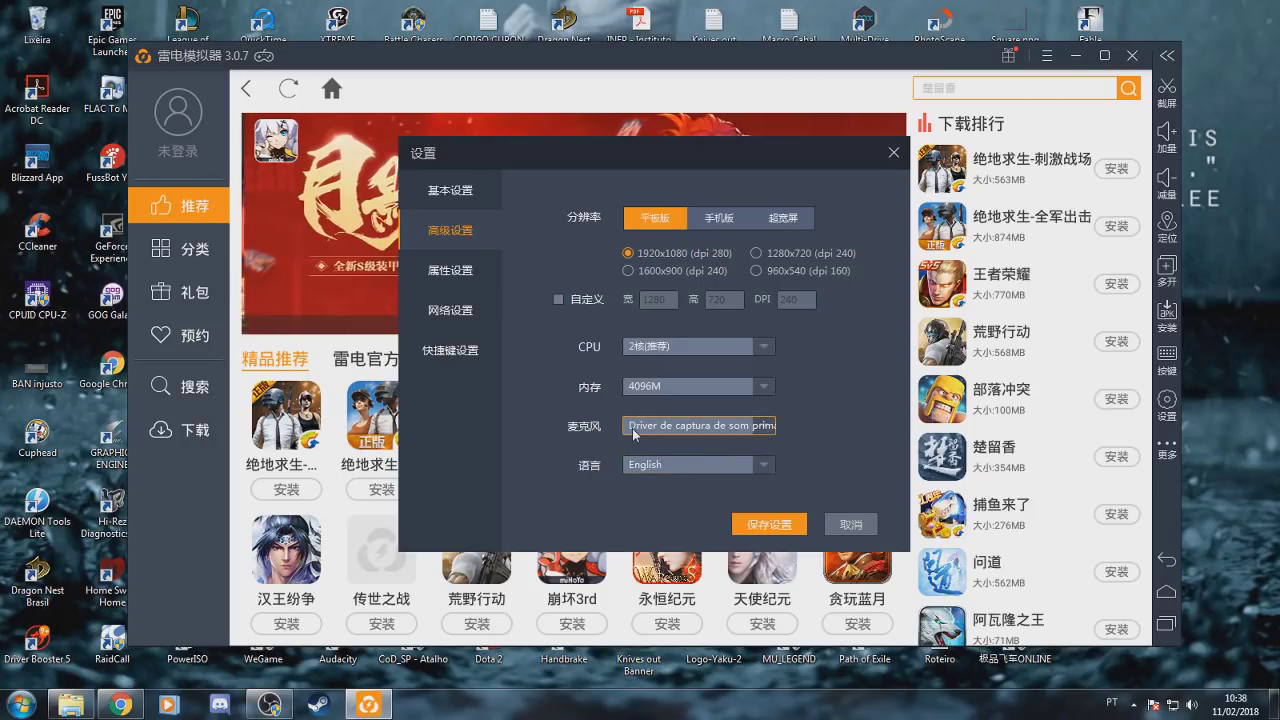
# Keep the CPU allocation at the recommended 2 cores, and save the settings with an immediate emulator restart
pyautogui.click(714, 347)
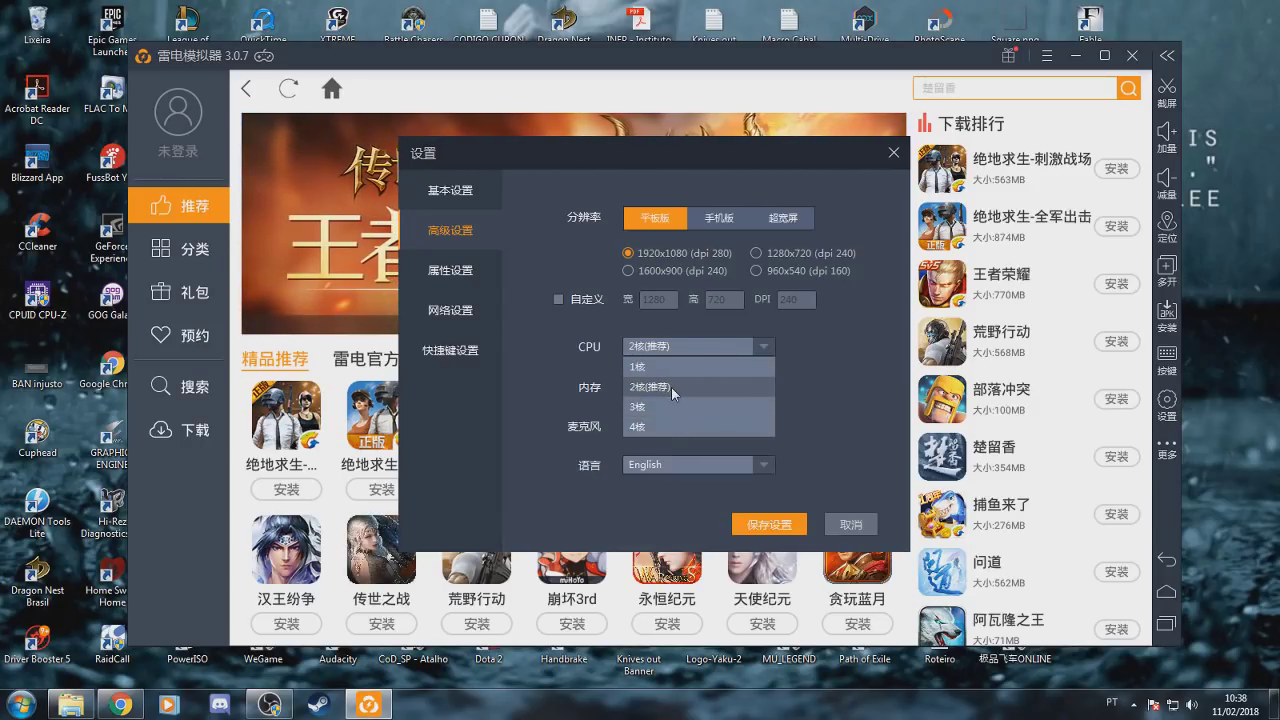
pyautogui.click(667, 387)
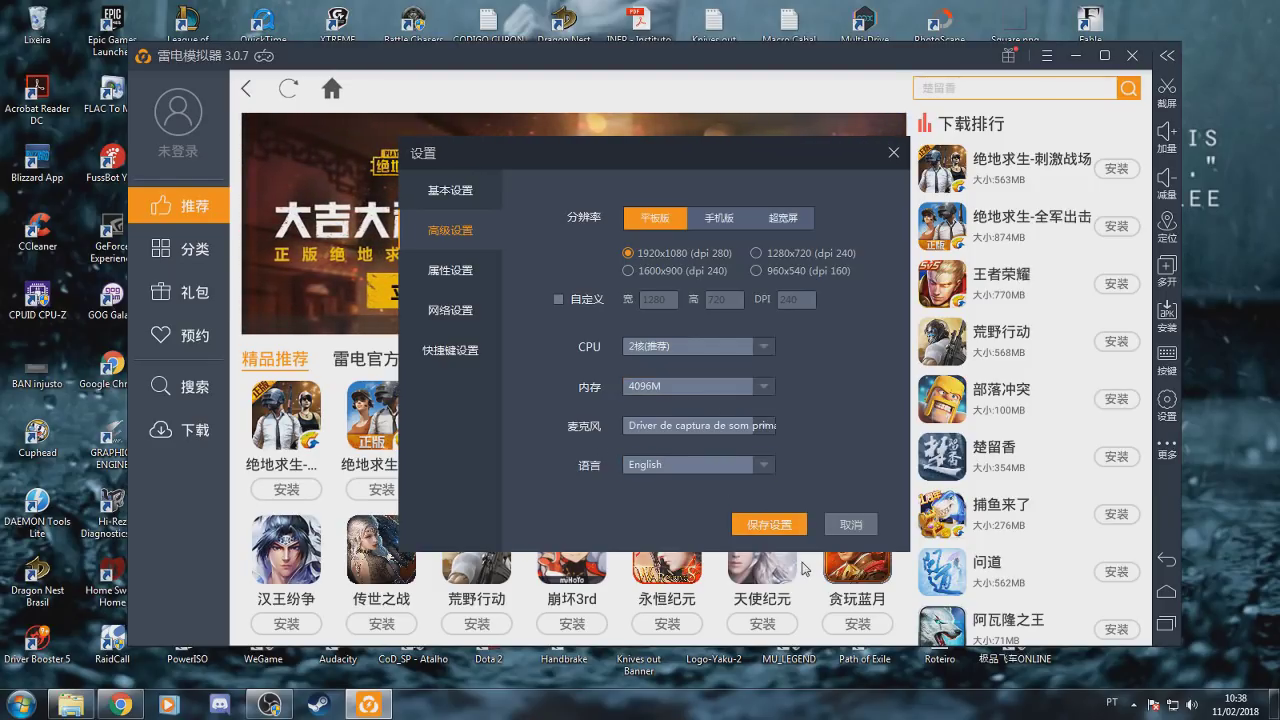
pyautogui.click(769, 525)
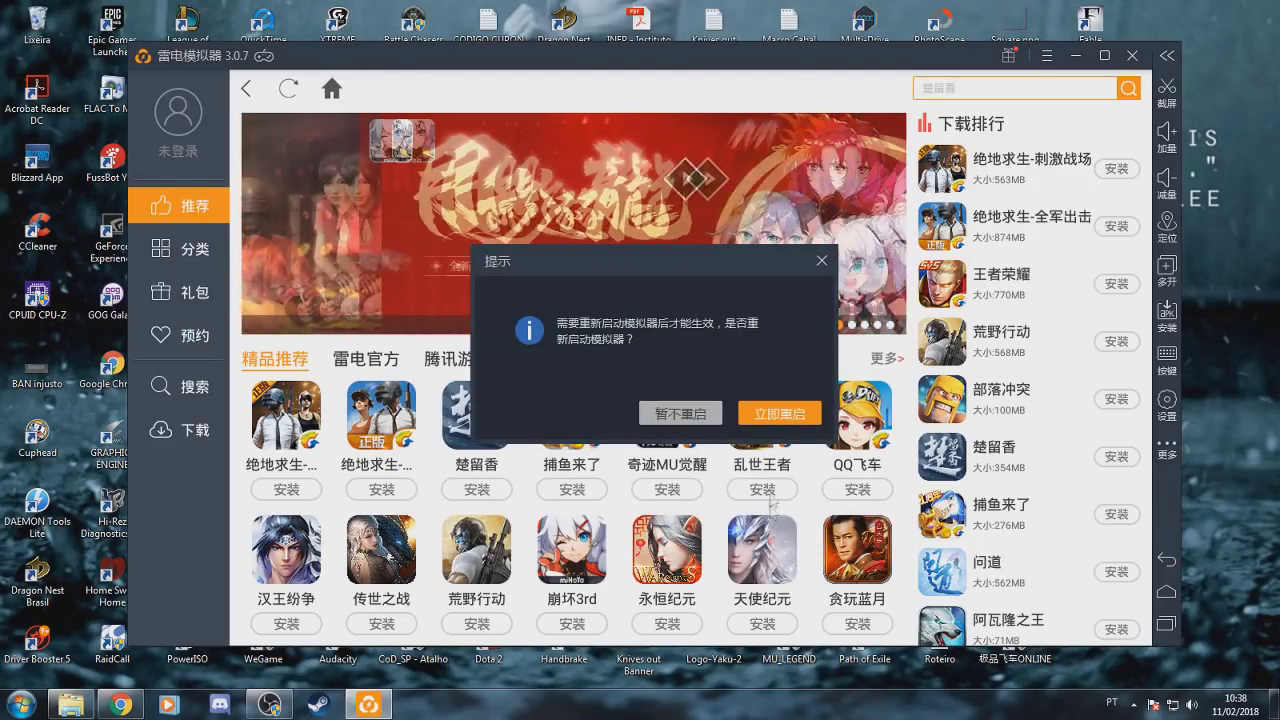
pyautogui.click(786, 422)
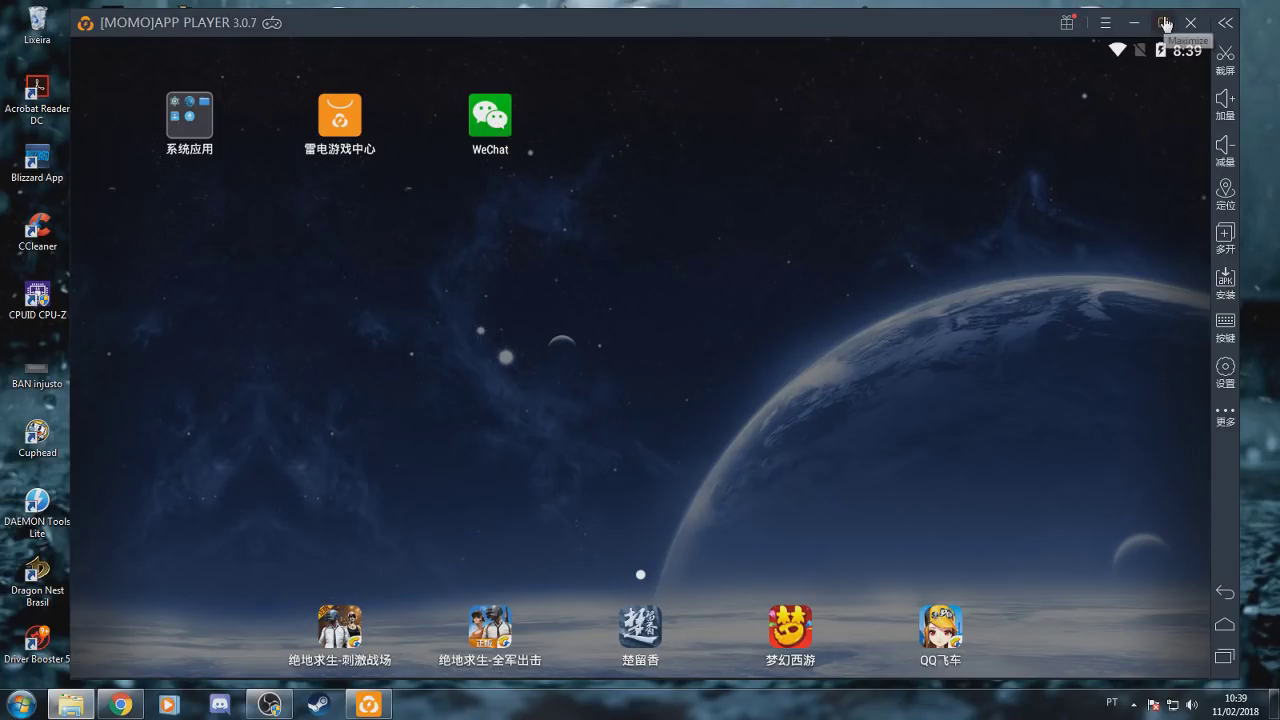
pyautogui.moveTo(661, 31); pyautogui.dragTo(666, 31)
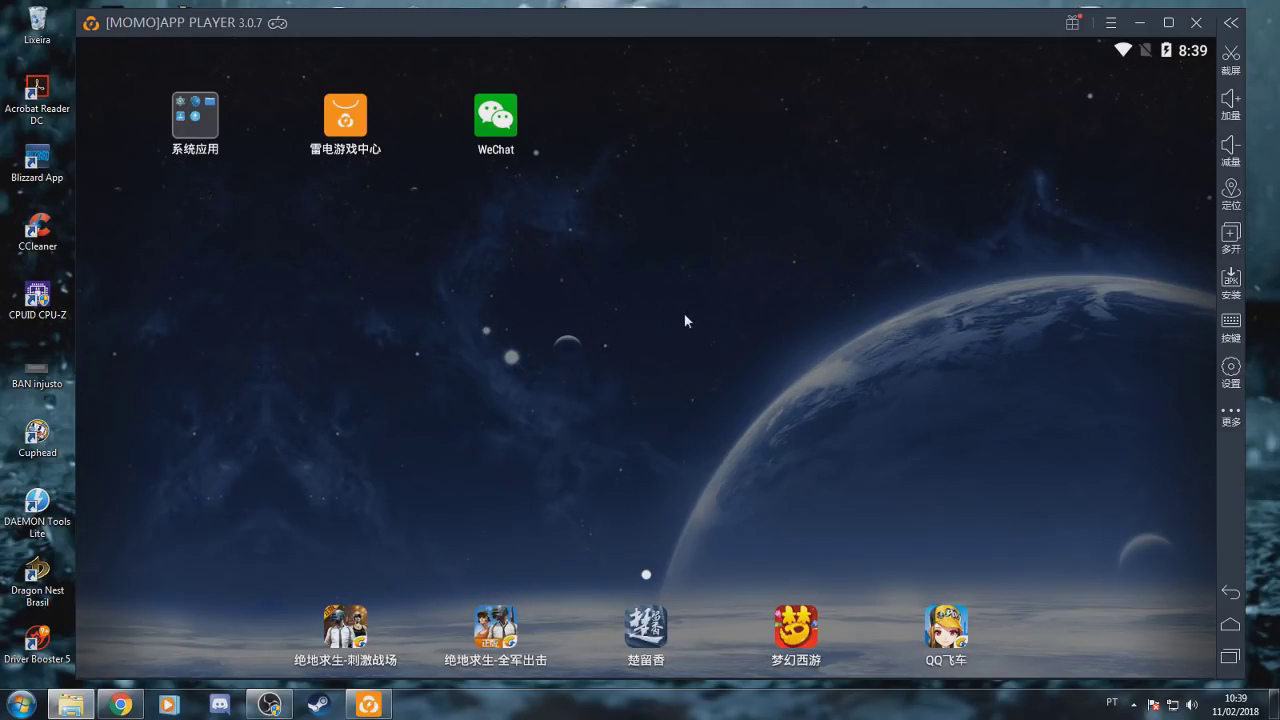
# Install the APK file 绝地求生 全军出击_1.0.0.0.0 (TIMI) from the Downloads folder on drive E
pyautogui.click(1235, 290)
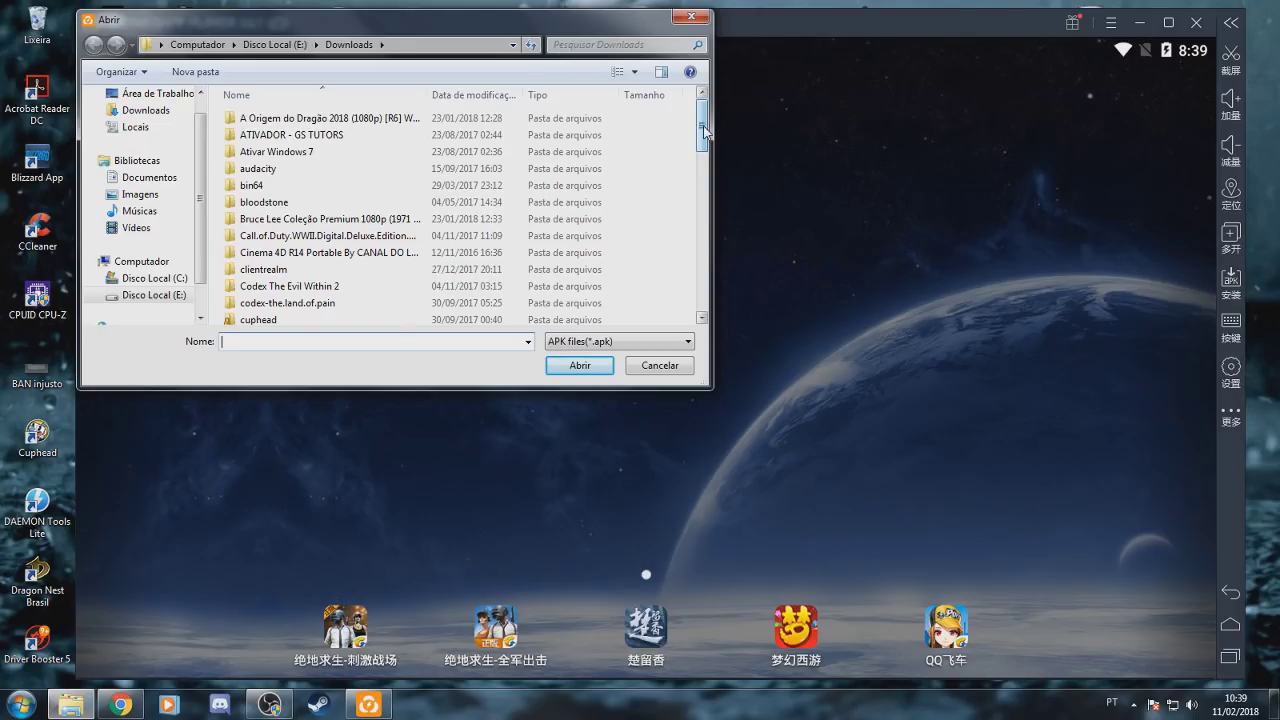
pyautogui.moveTo(704, 132); pyautogui.dragTo(707, 288)
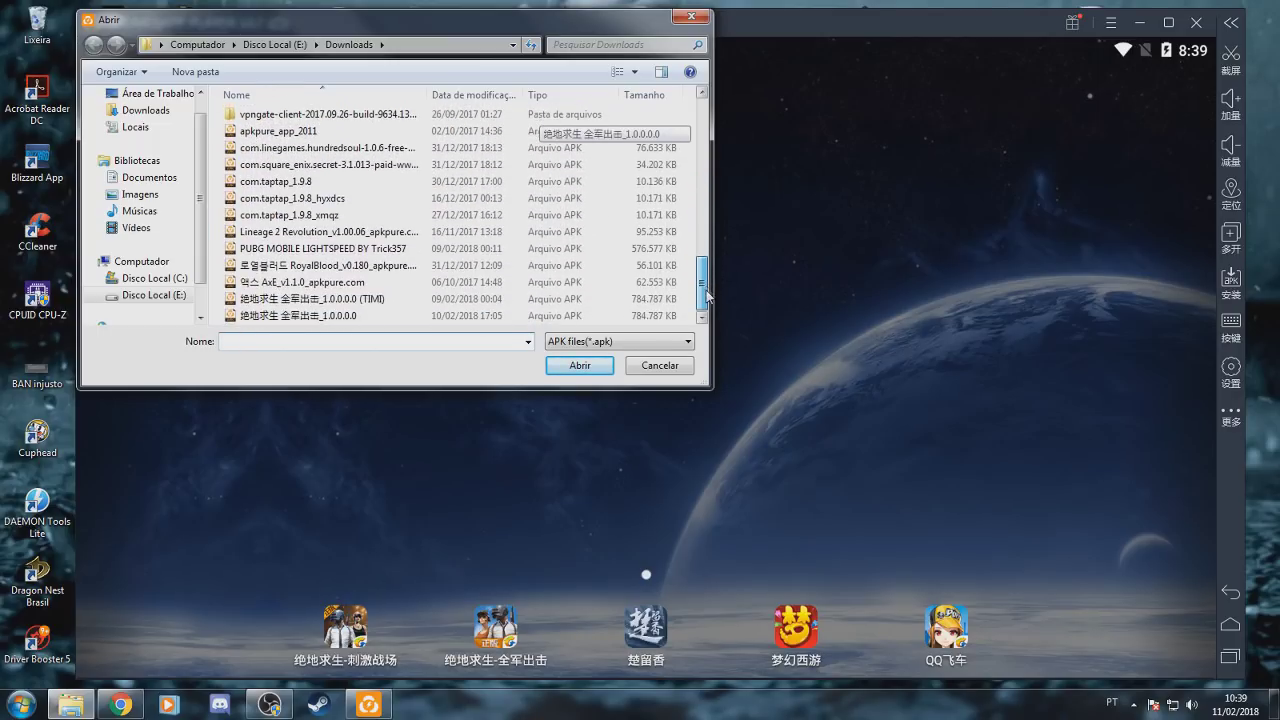
pyautogui.click(382, 305)
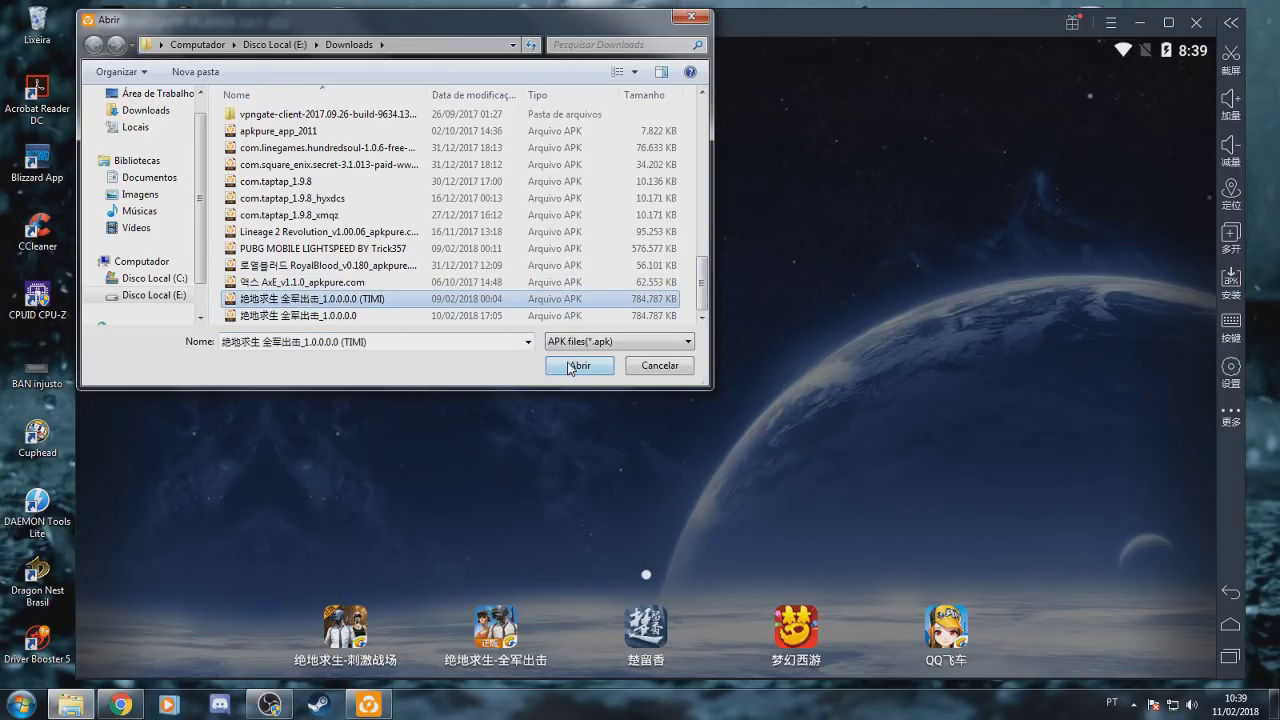
pyautogui.click(568, 368)
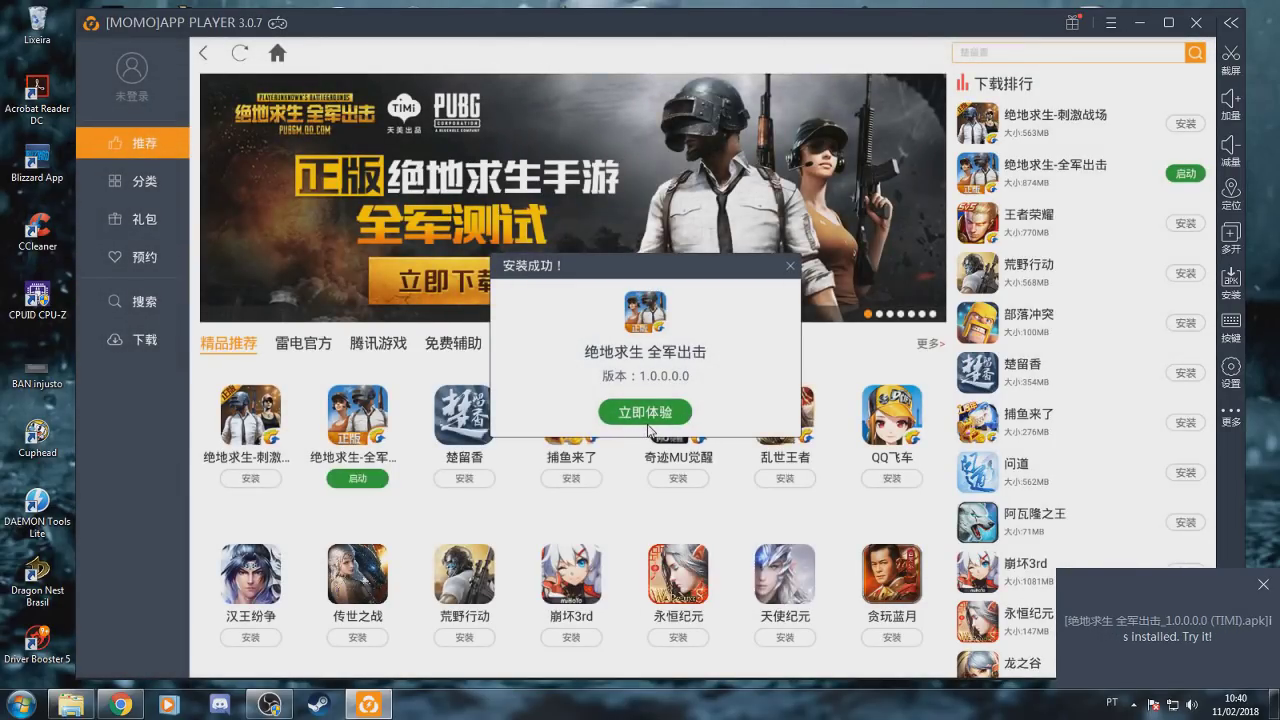
# Launch the installed game, dismiss its keyboard mapping overlay and maximize the emulator window
pyautogui.click(663, 416)
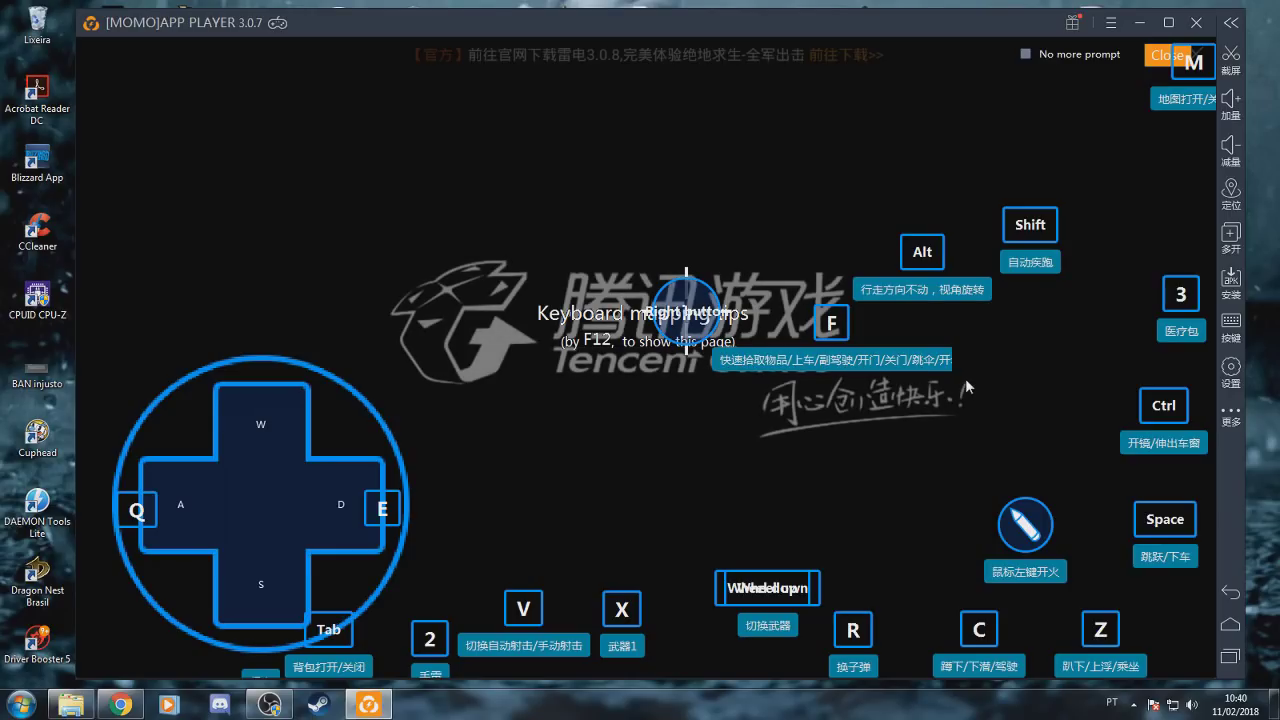
pyautogui.click(1231, 325)
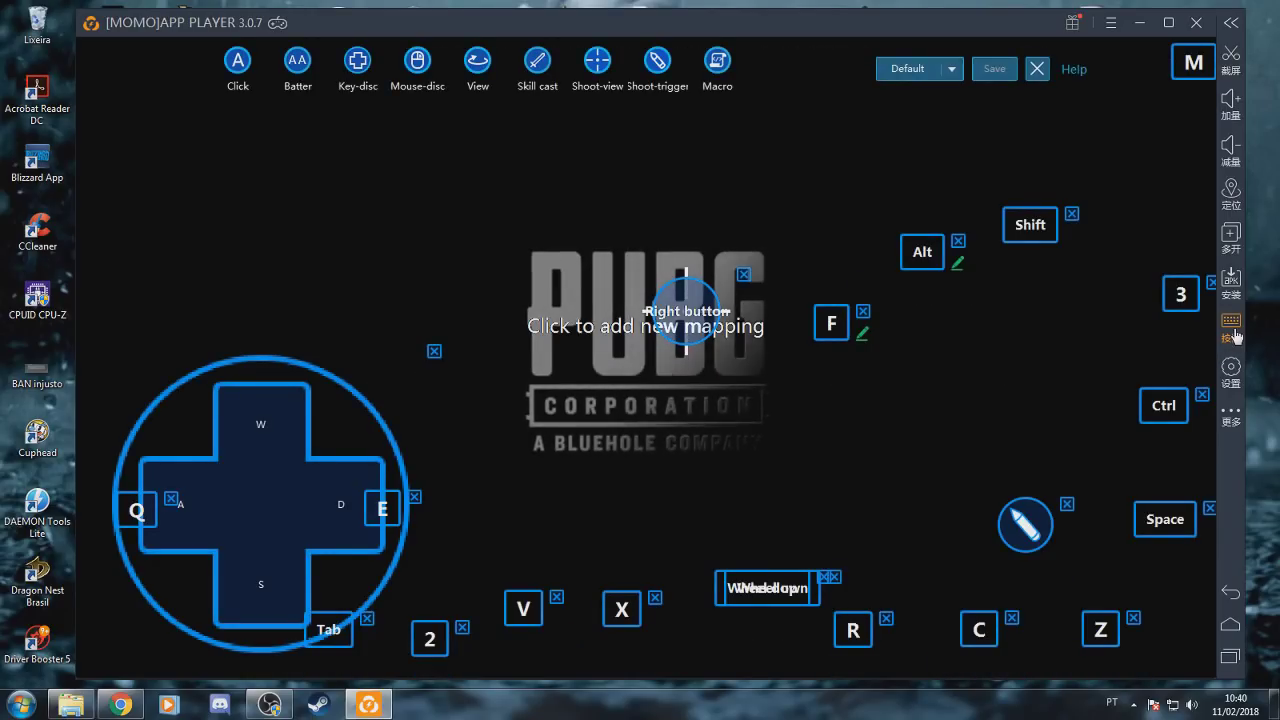
pyautogui.click(1231, 325)
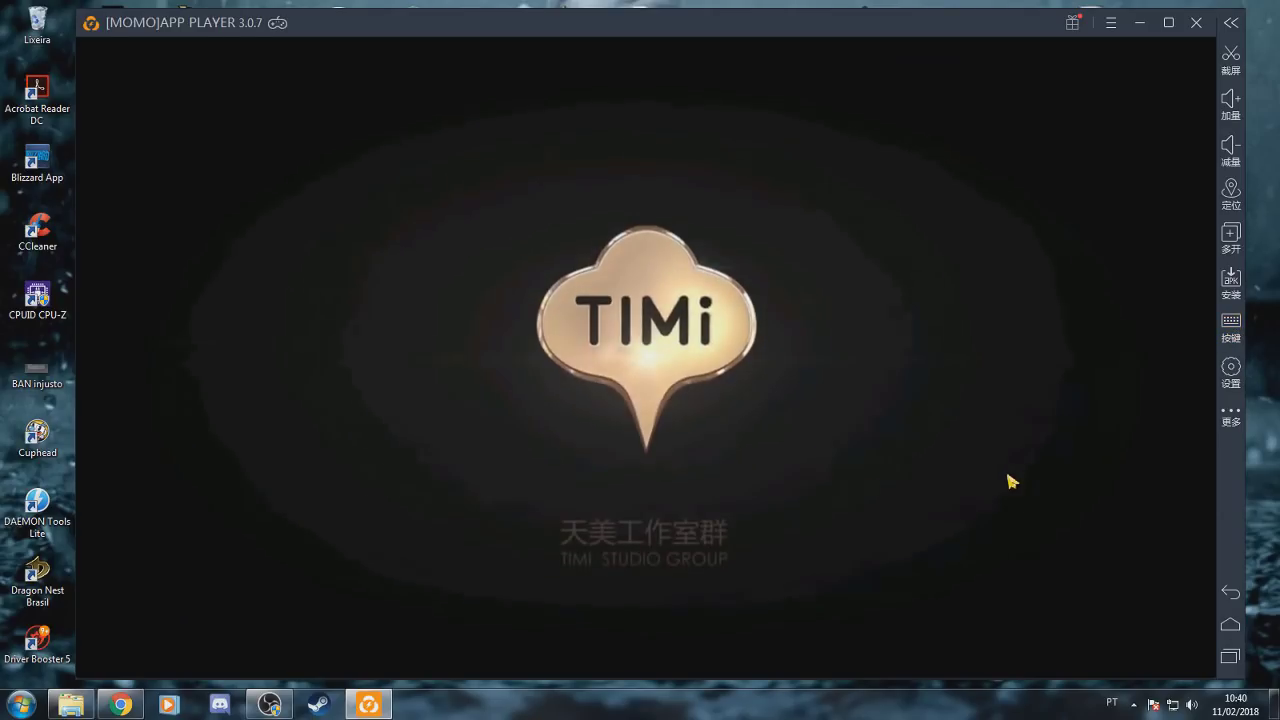
pyautogui.click(1168, 23)
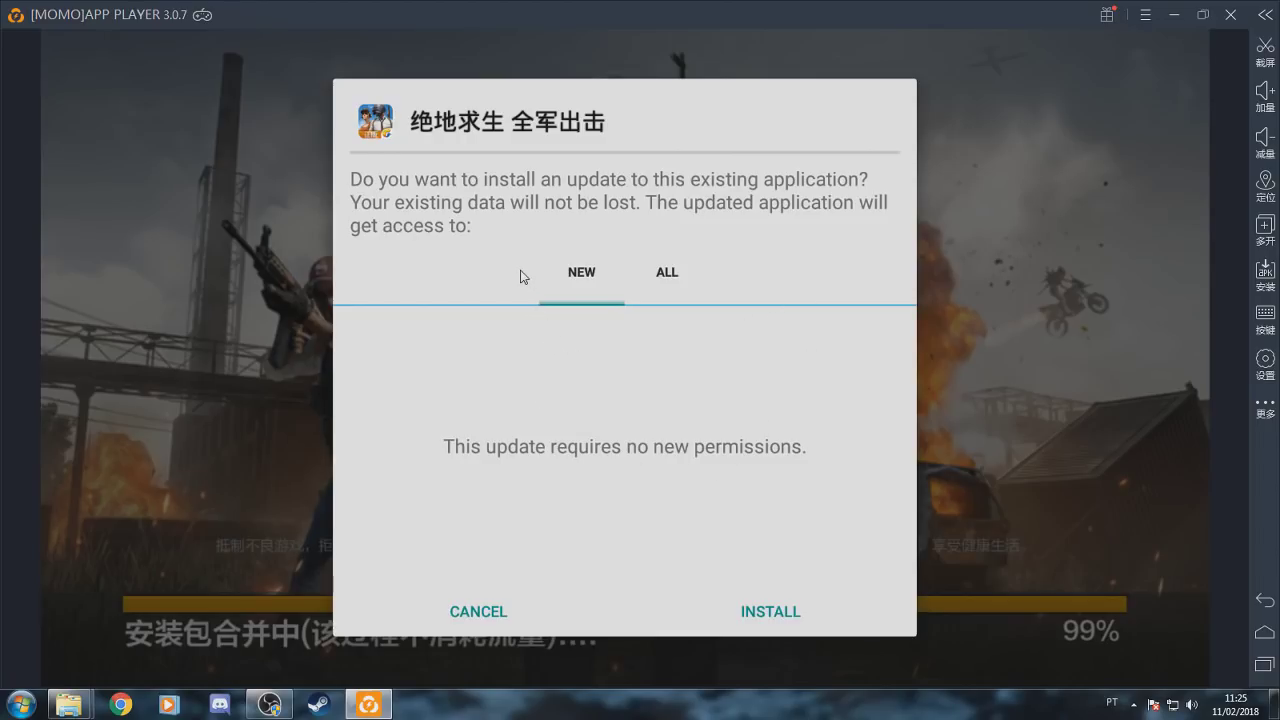
# Install the update for 绝地求生 全军出击, then open the game and dismiss its keyboard mapping overlay
pyautogui.click(788, 612)
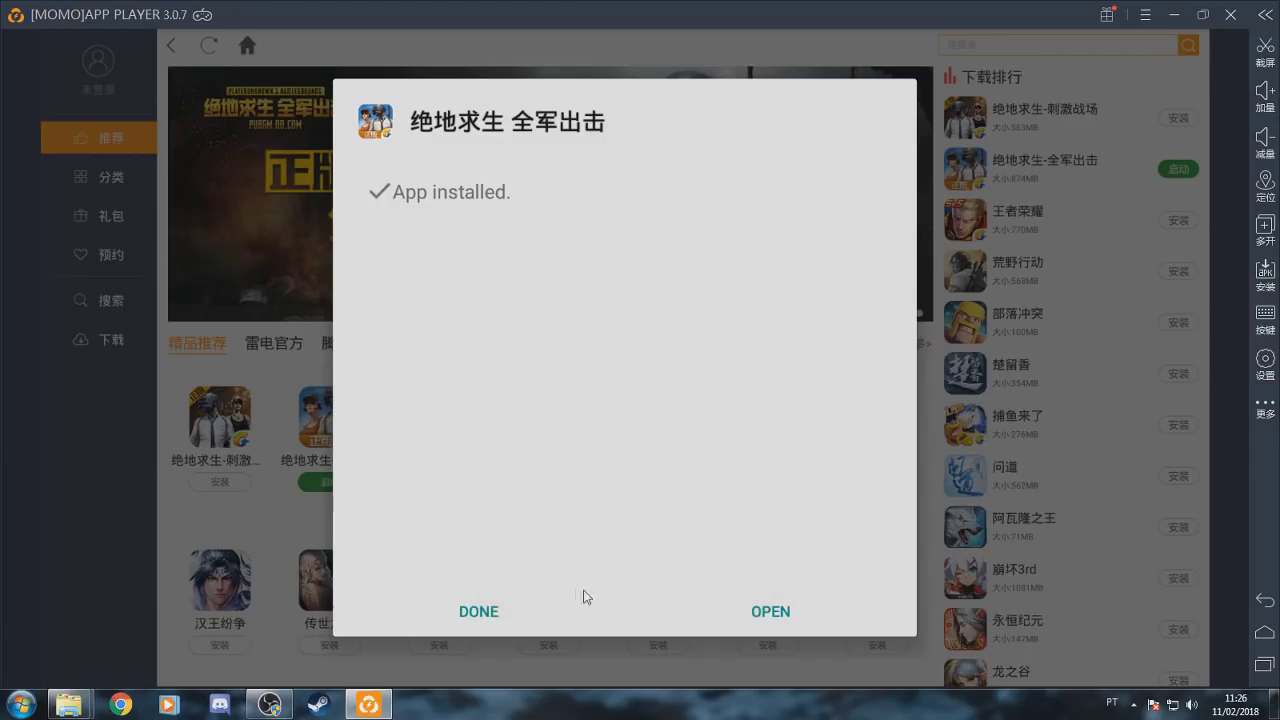
pyautogui.click(757, 613)
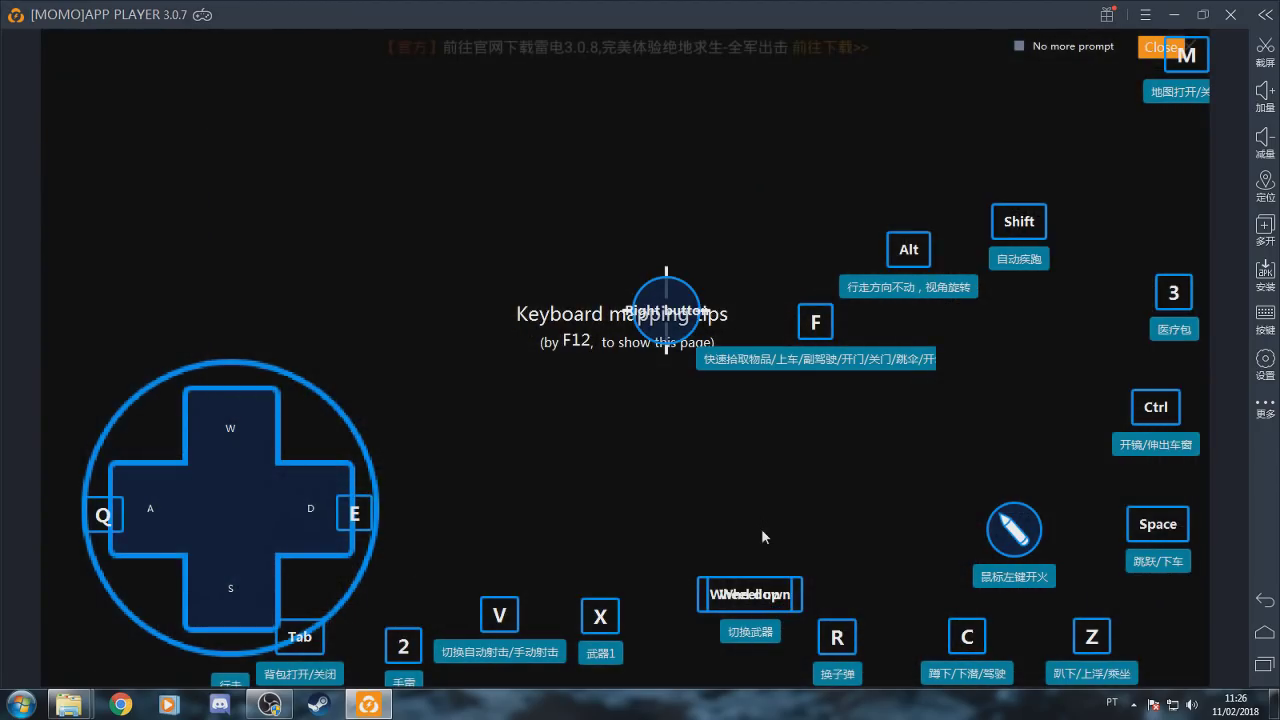
pyautogui.click(1259, 325)
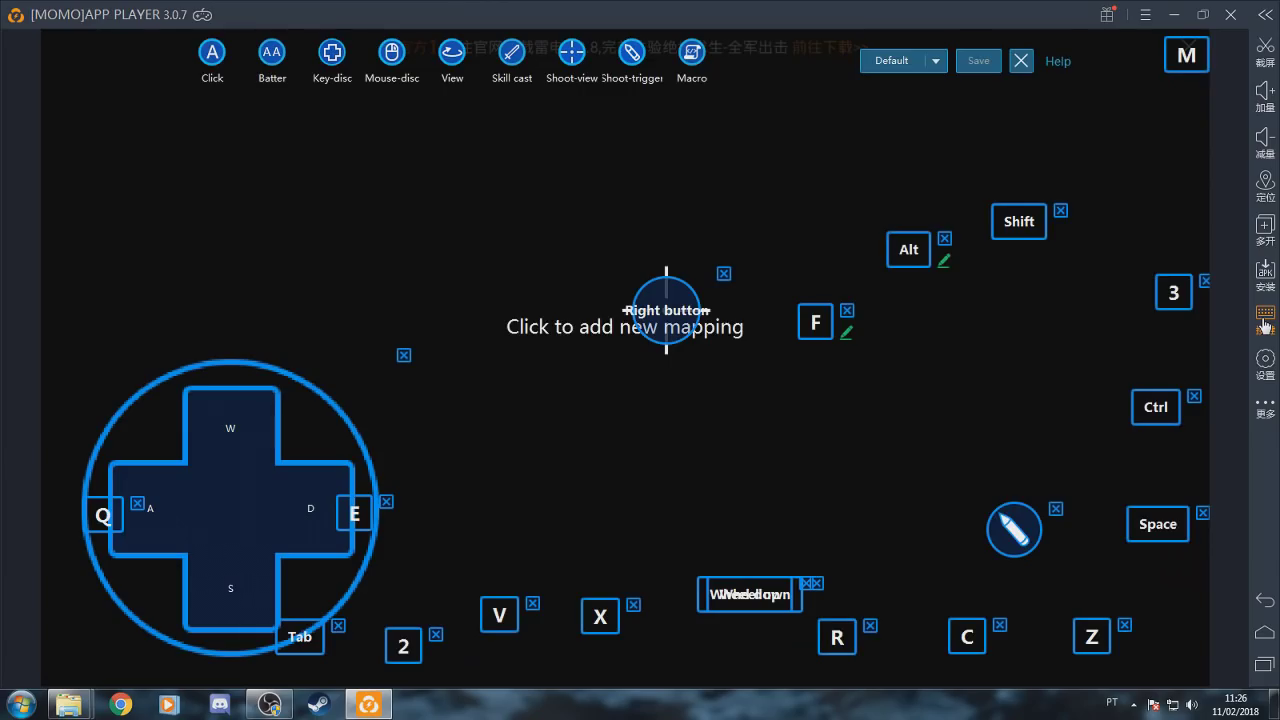
pyautogui.click(1259, 325)
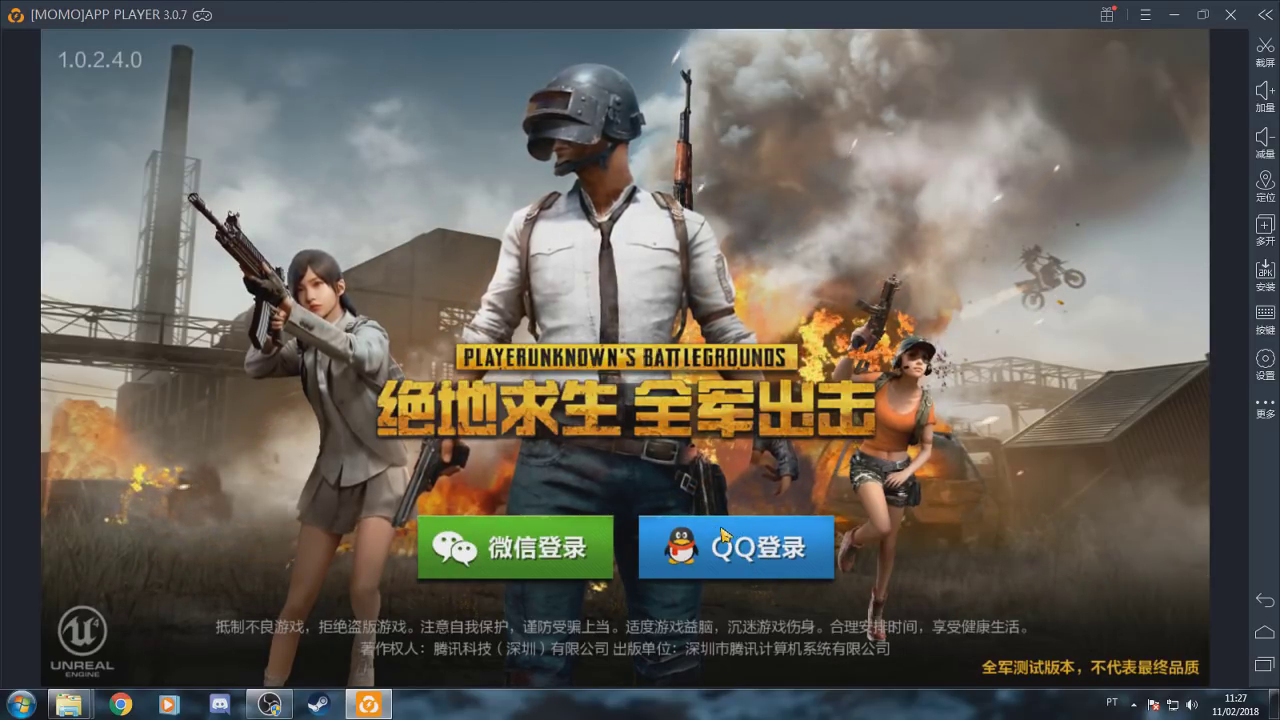
# Choose QQ login for the game and download the QQ app, always opening the download with 雷电游戏中心
pyautogui.click(771, 548)
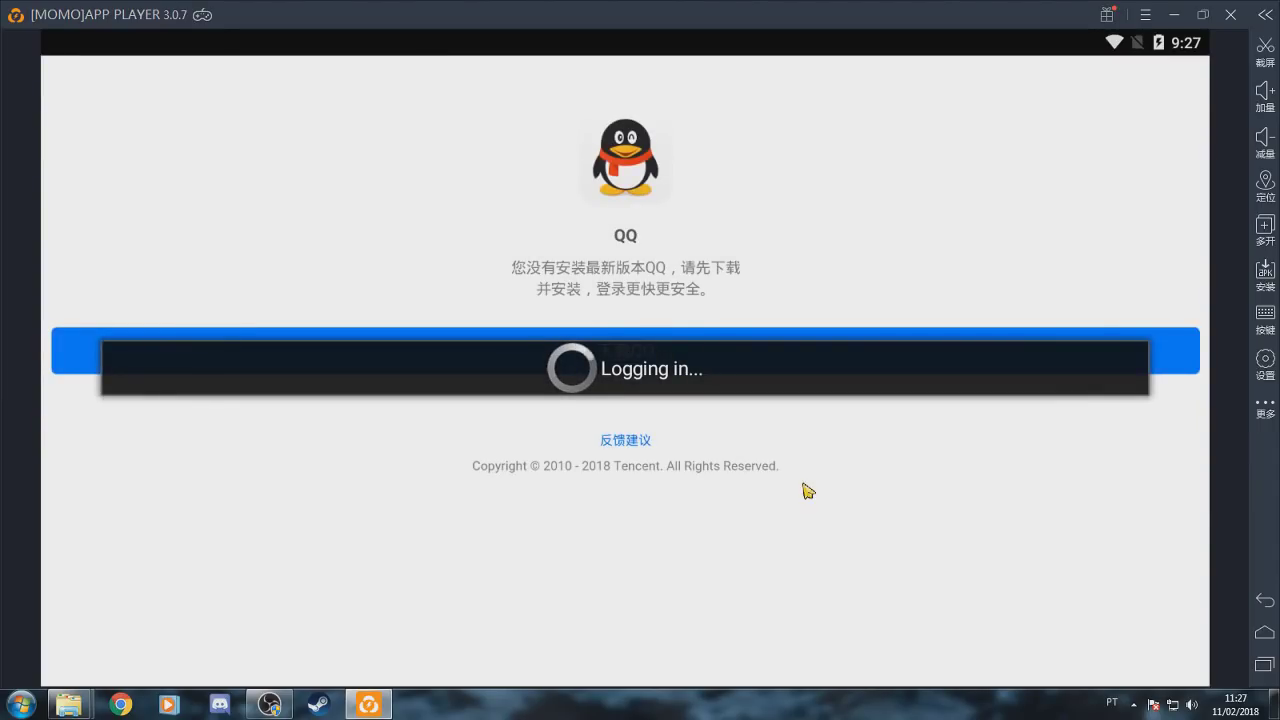
pyautogui.click(683, 351)
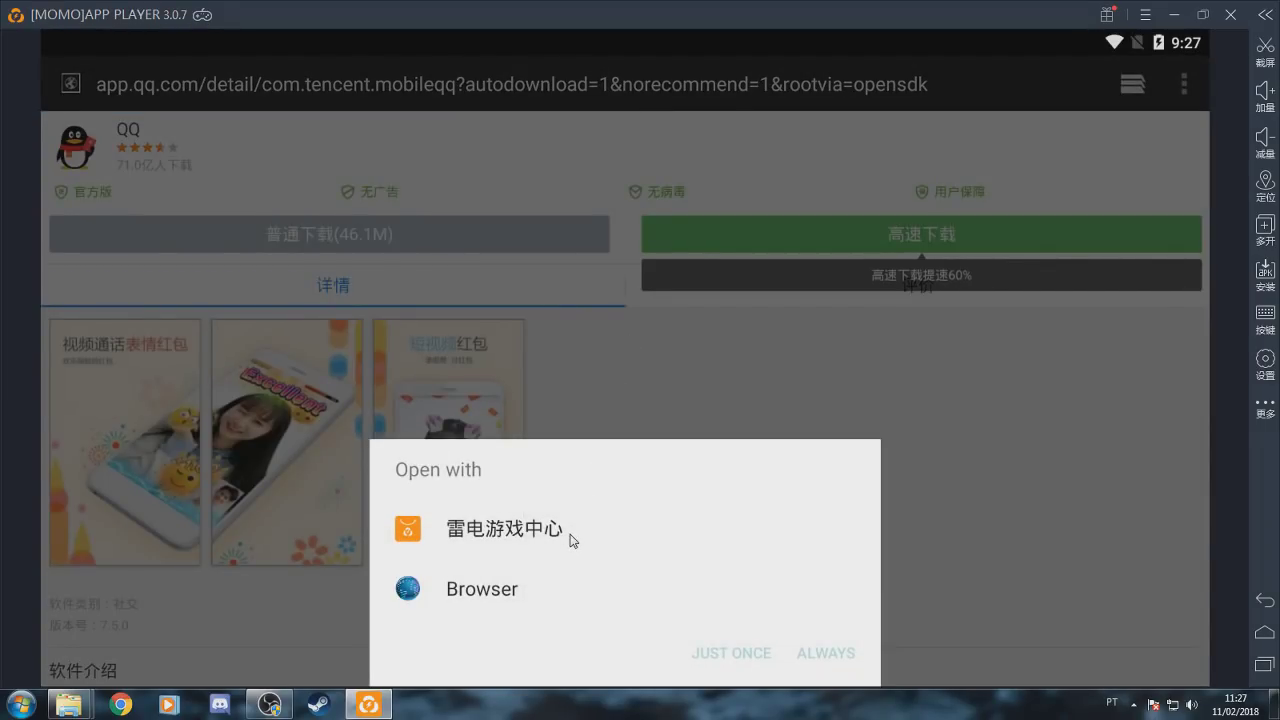
pyautogui.click(572, 537)
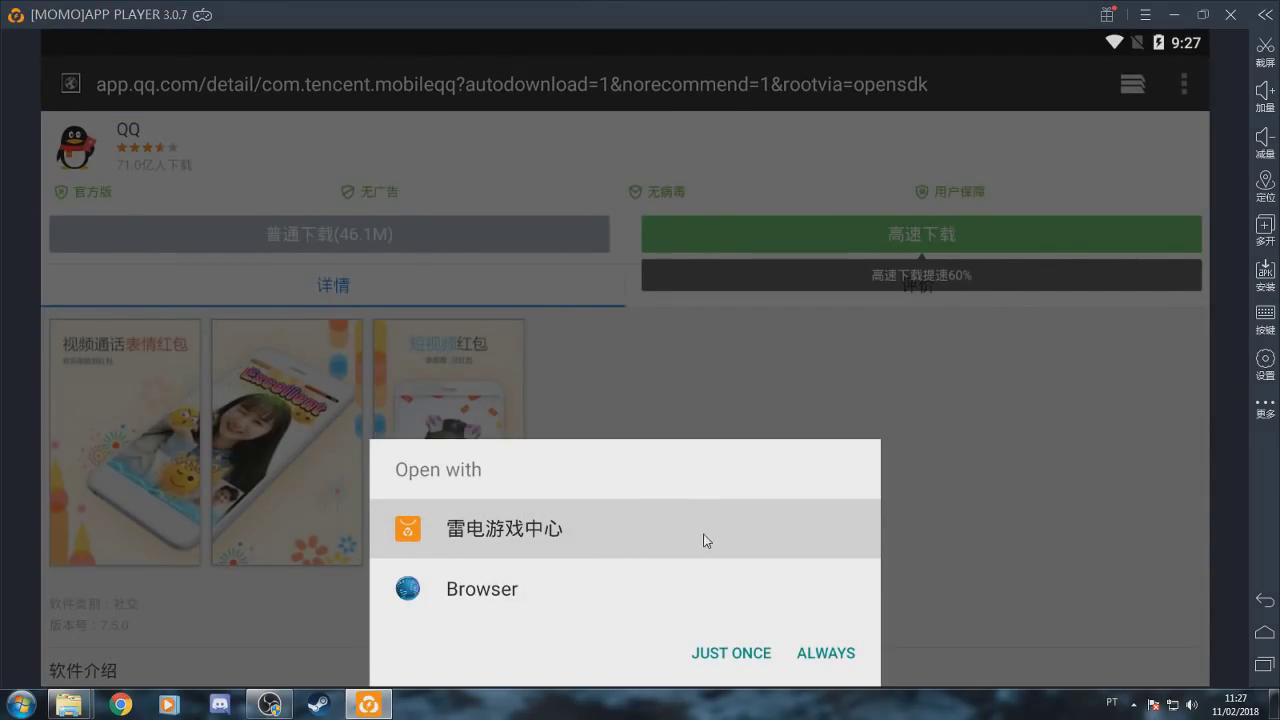
pyautogui.click(806, 651)
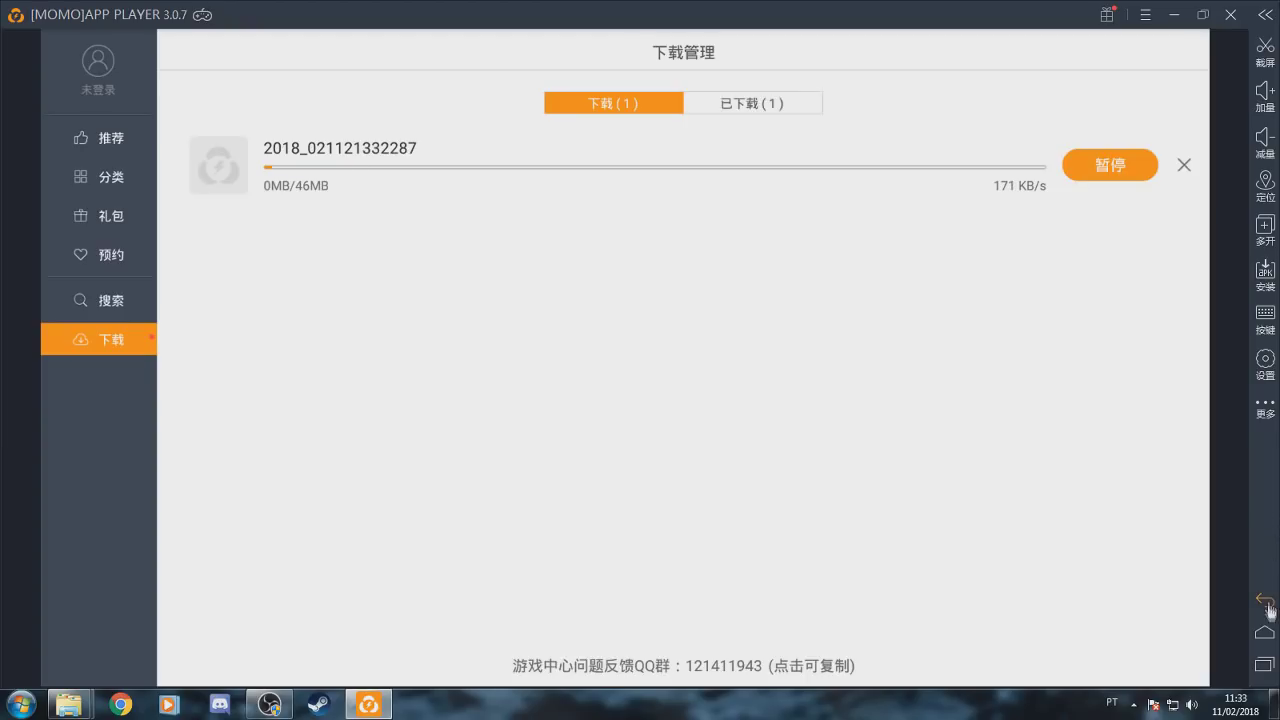
# Clear the running apps from the recent apps list and check the QQ download's progress in the notifications
pyautogui.click(1265, 665)
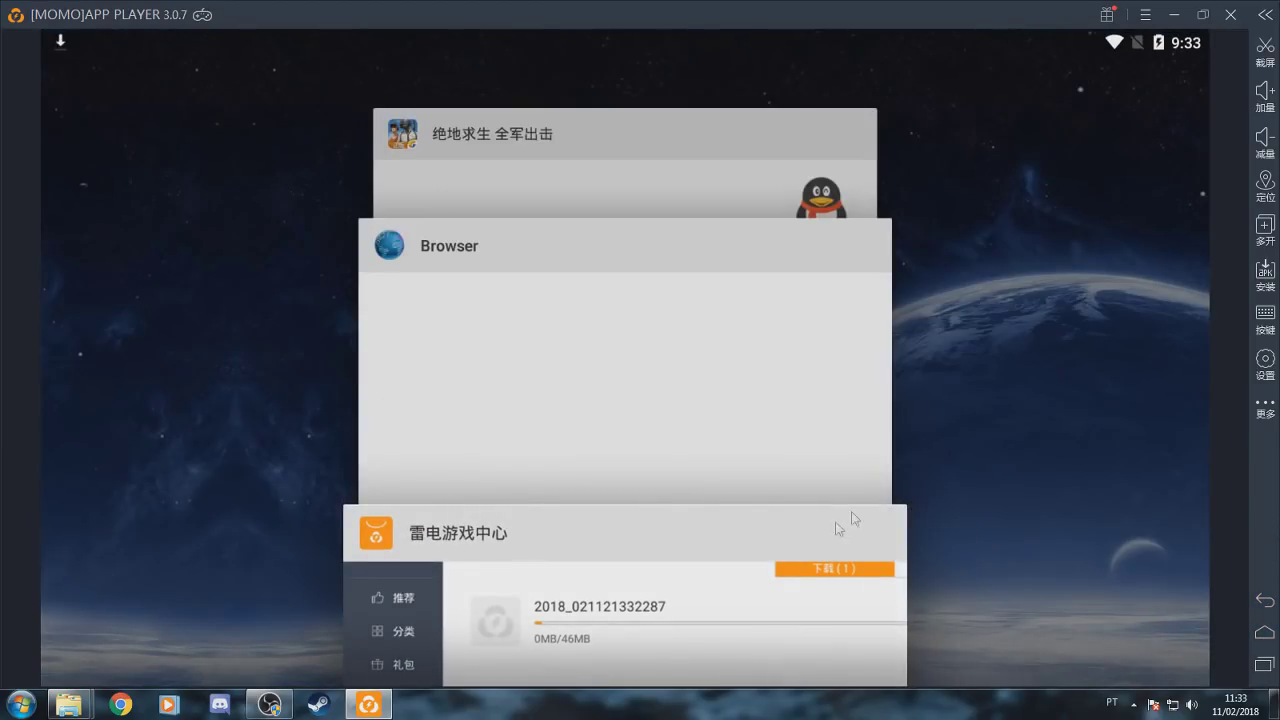
pyautogui.moveTo(838, 528); pyautogui.dragTo(500, 460)
pyautogui.moveTo(763, 354); pyautogui.dragTo(660, 374)
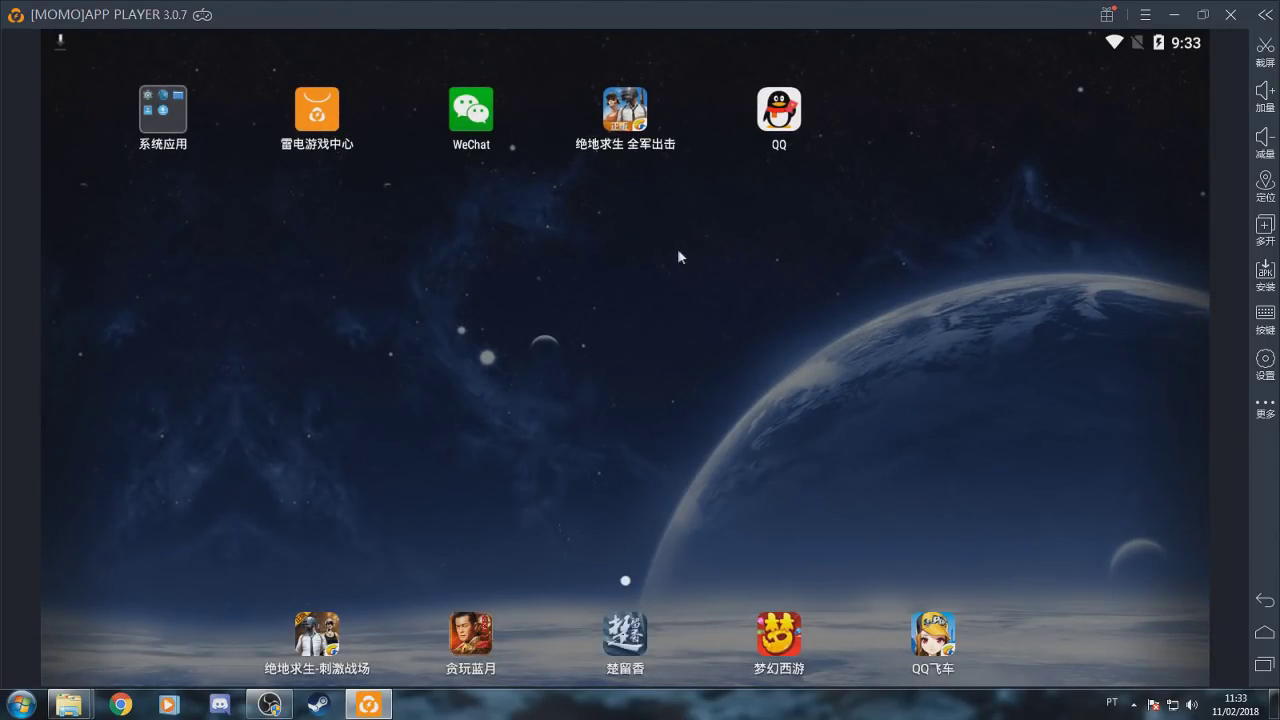
pyautogui.moveTo(153, 32); pyautogui.dragTo(267, 470)
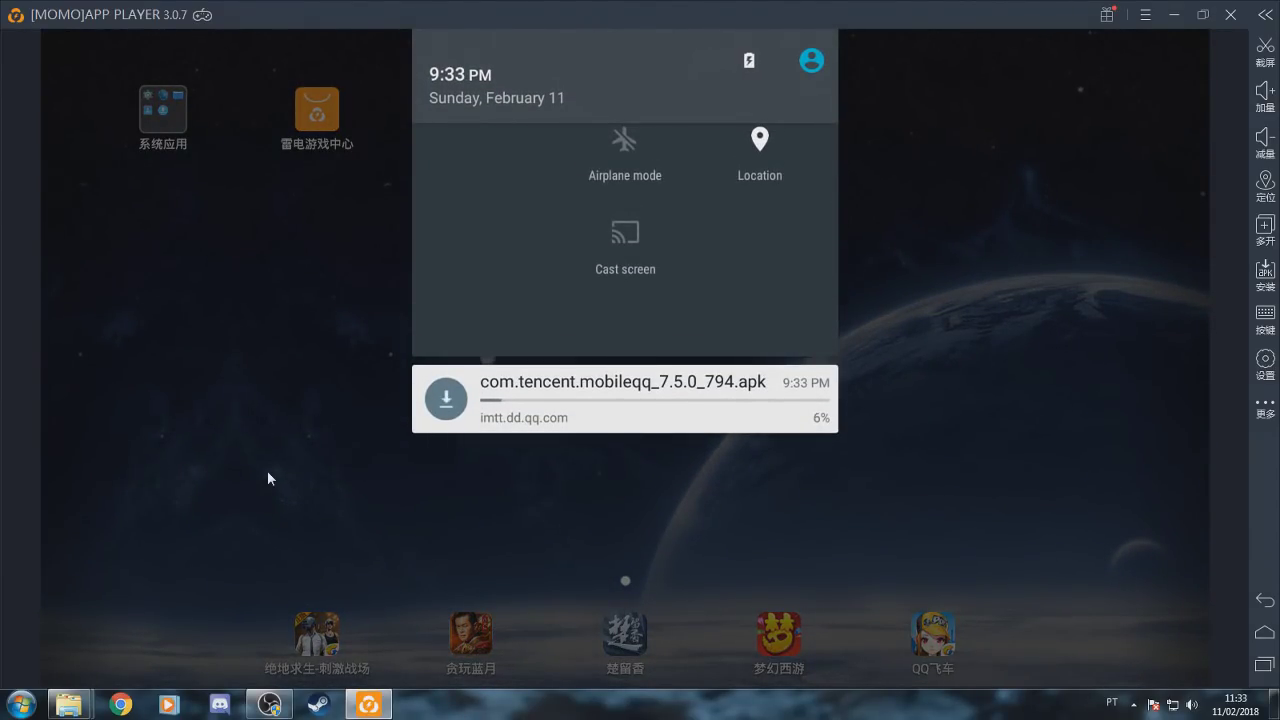
pyautogui.click(267, 472)
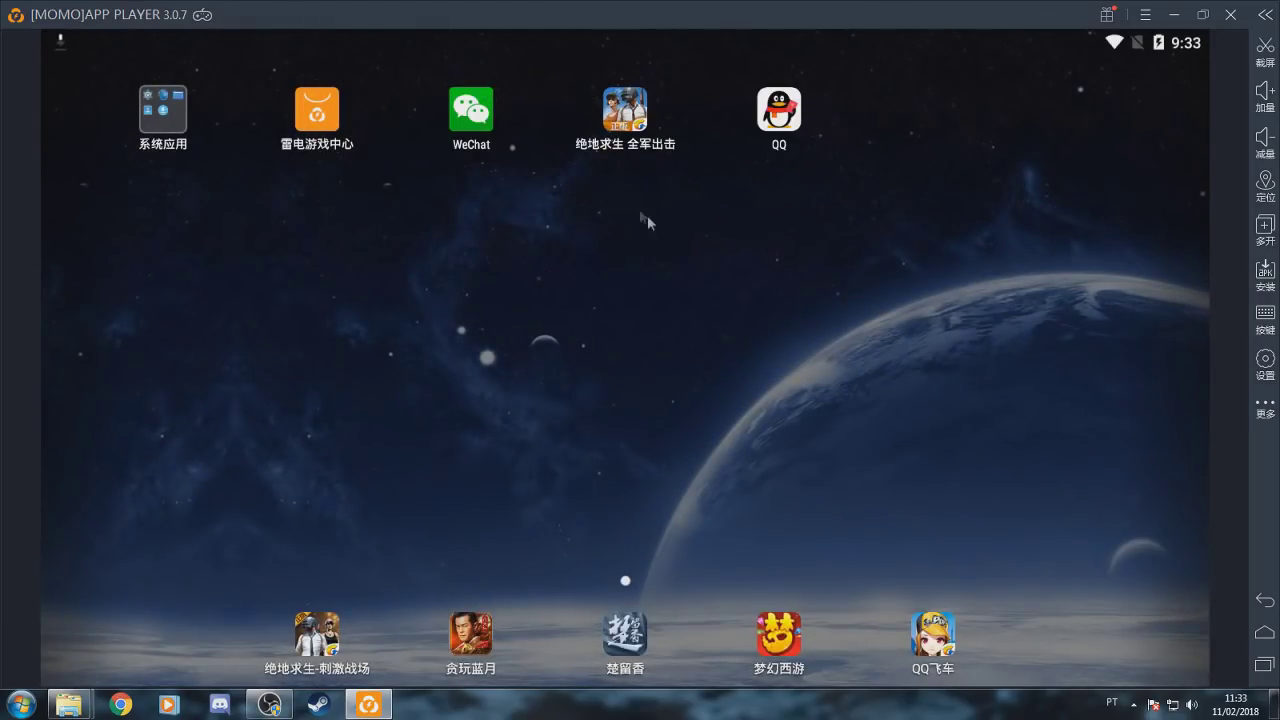
# Log in to the QQ app with phone contacts matching accepted, and close QQ from the recent apps
pyautogui.click(779, 110)
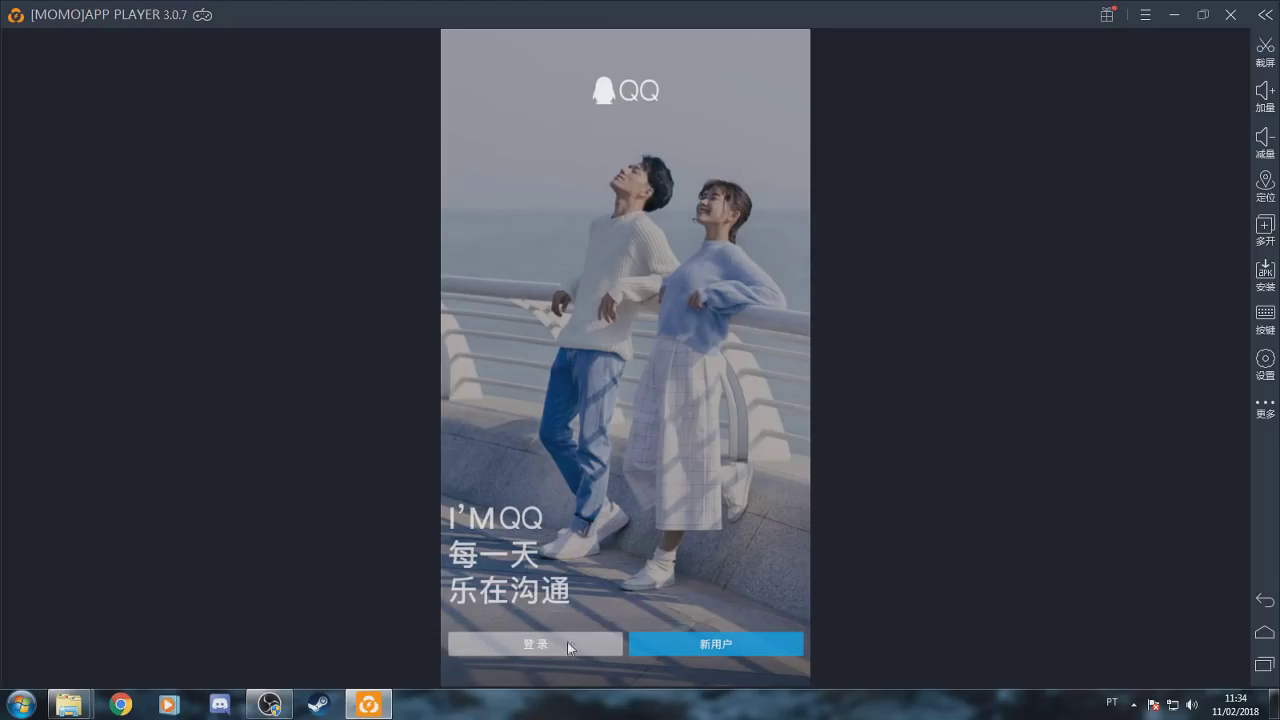
pyautogui.click(534, 646)
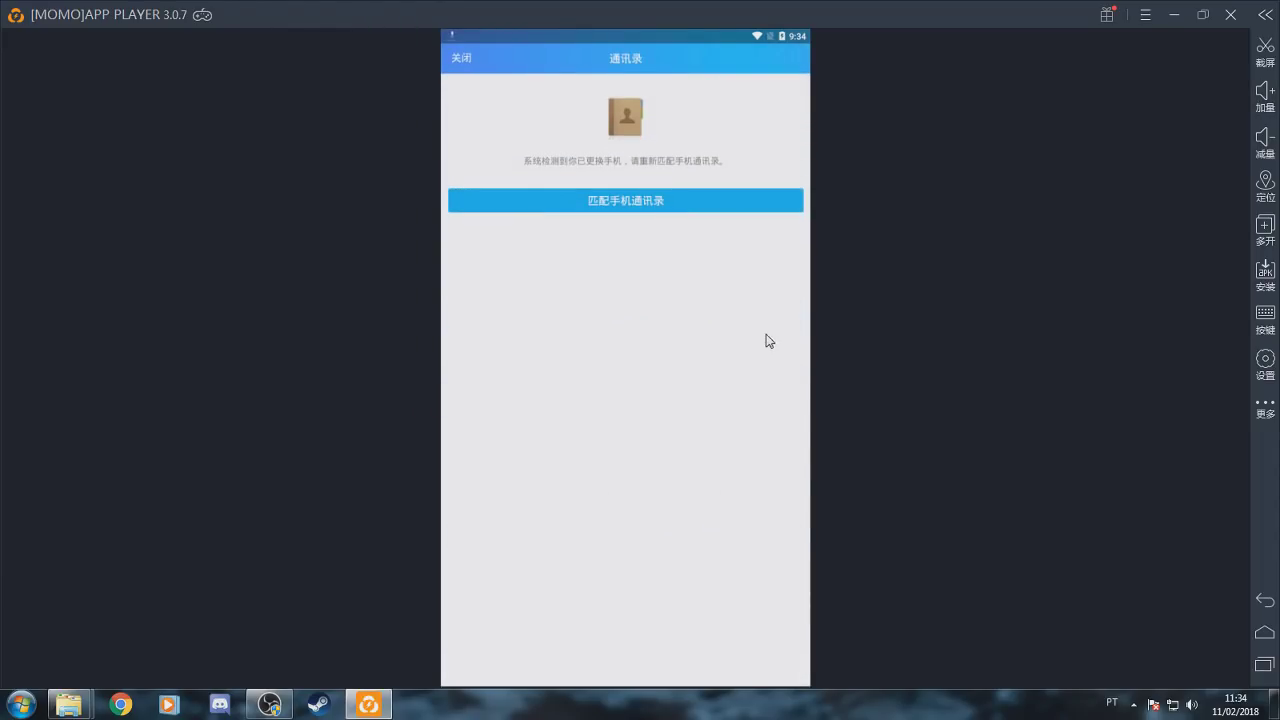
pyautogui.click(617, 203)
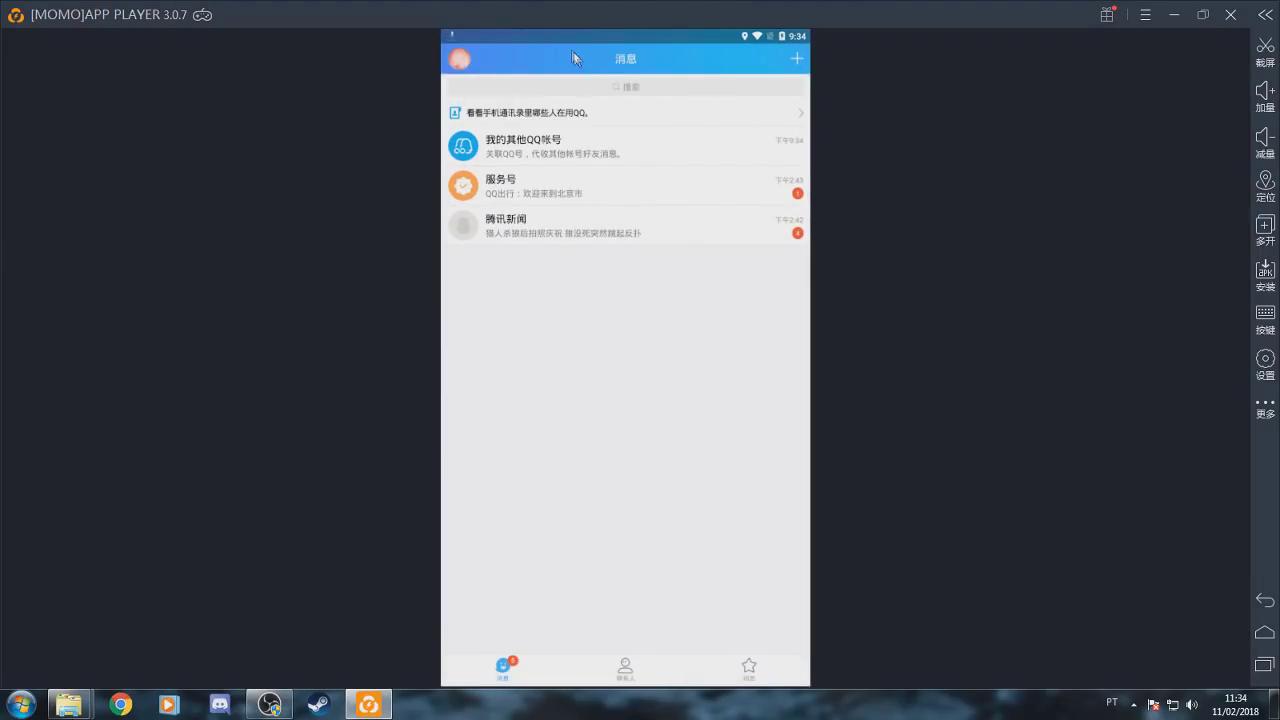
pyautogui.moveTo(526, 40); pyautogui.dragTo(545, 281)
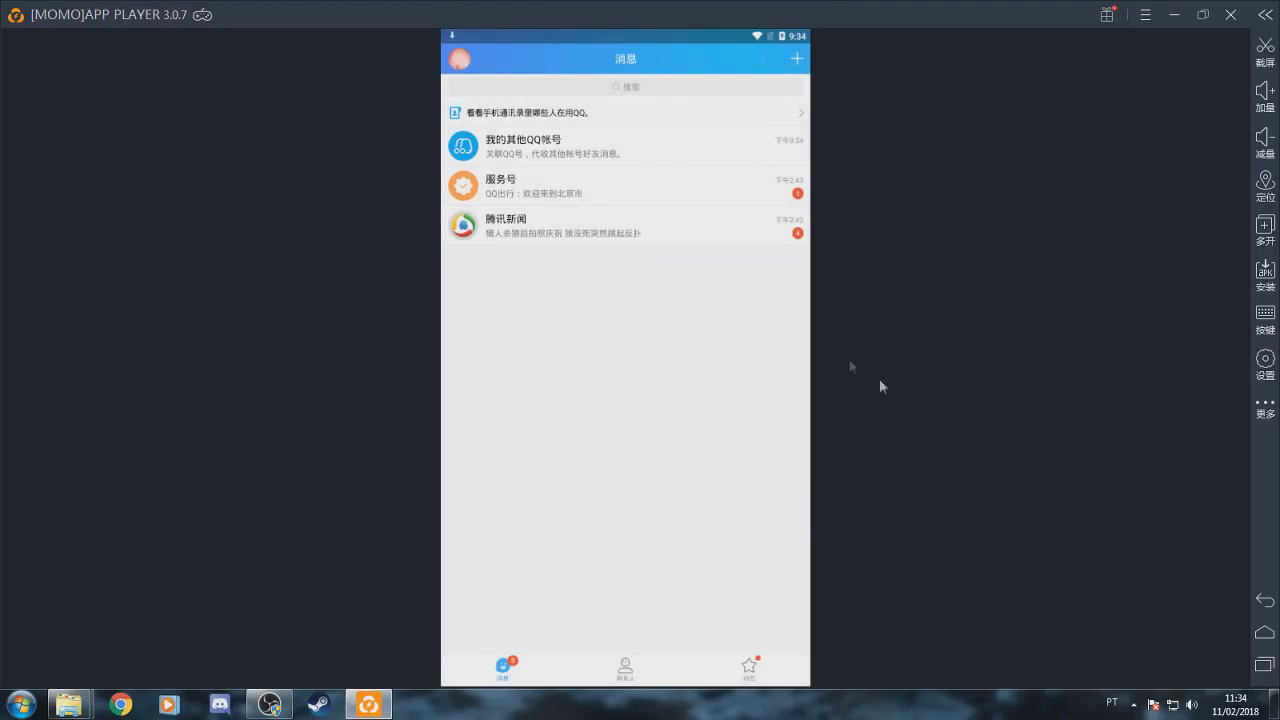
pyautogui.click(1264, 664)
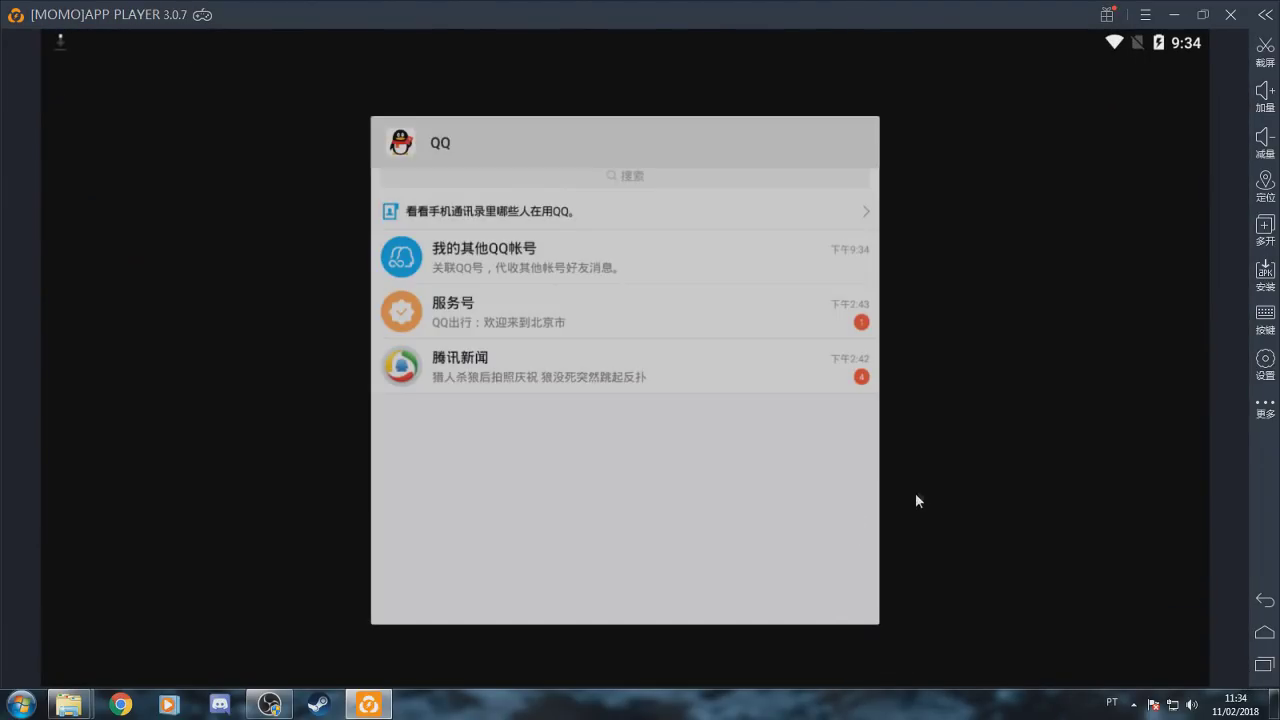
pyautogui.moveTo(629, 459); pyautogui.dragTo(309, 423)
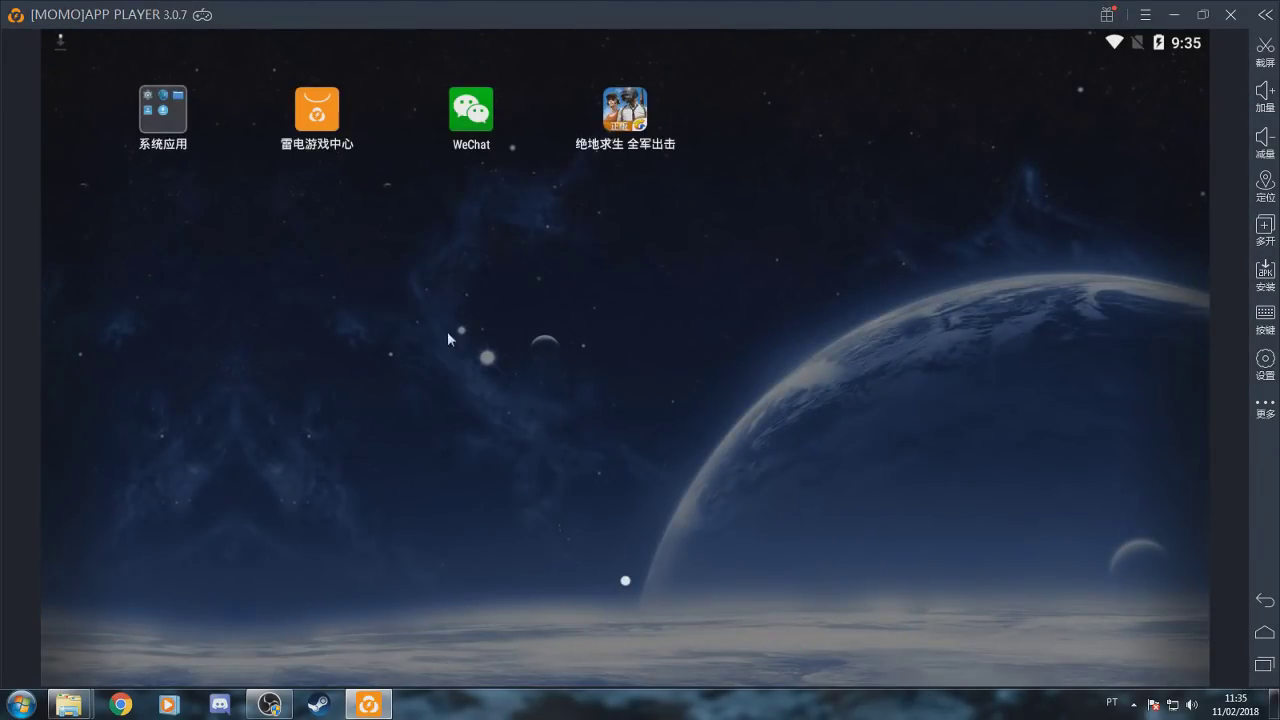
# Relaunch 绝地求生 全军出击, dismiss its keyboard mapping tips and open the key mapping editor
pyautogui.click(641, 114)
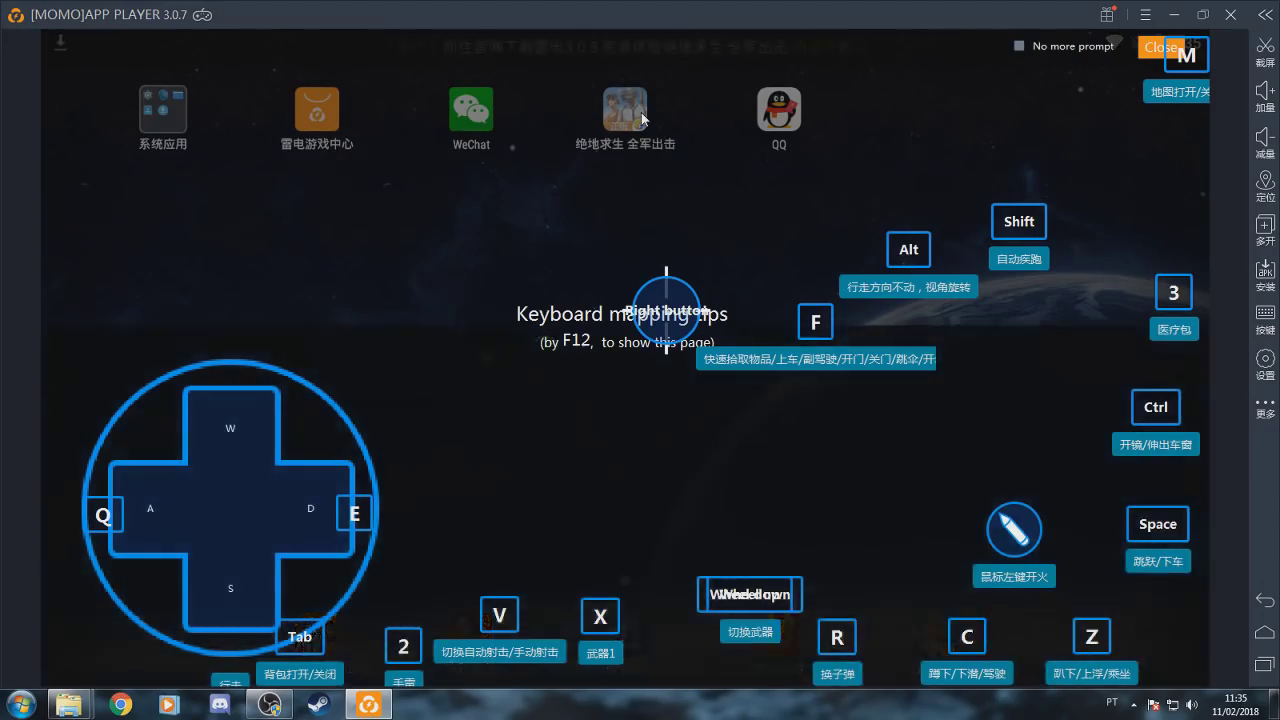
pyautogui.click(1266, 320)
pyautogui.click(1264, 322)
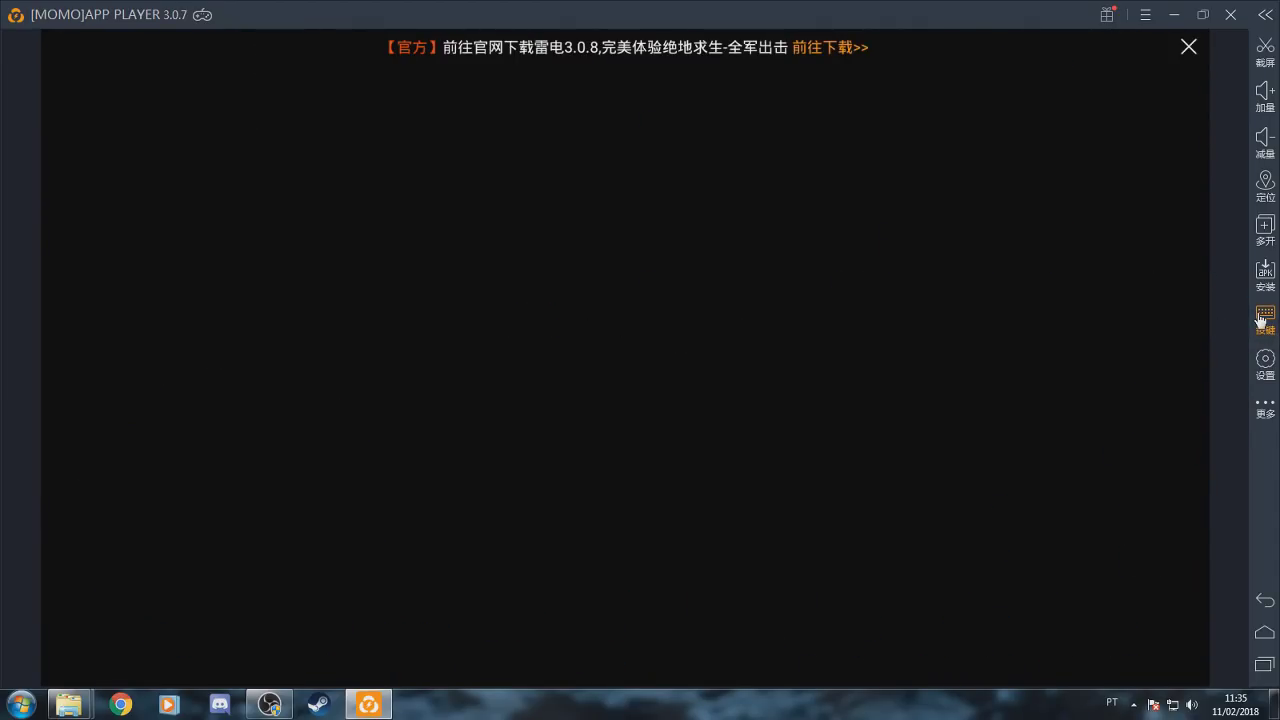
pyautogui.click(1264, 316)
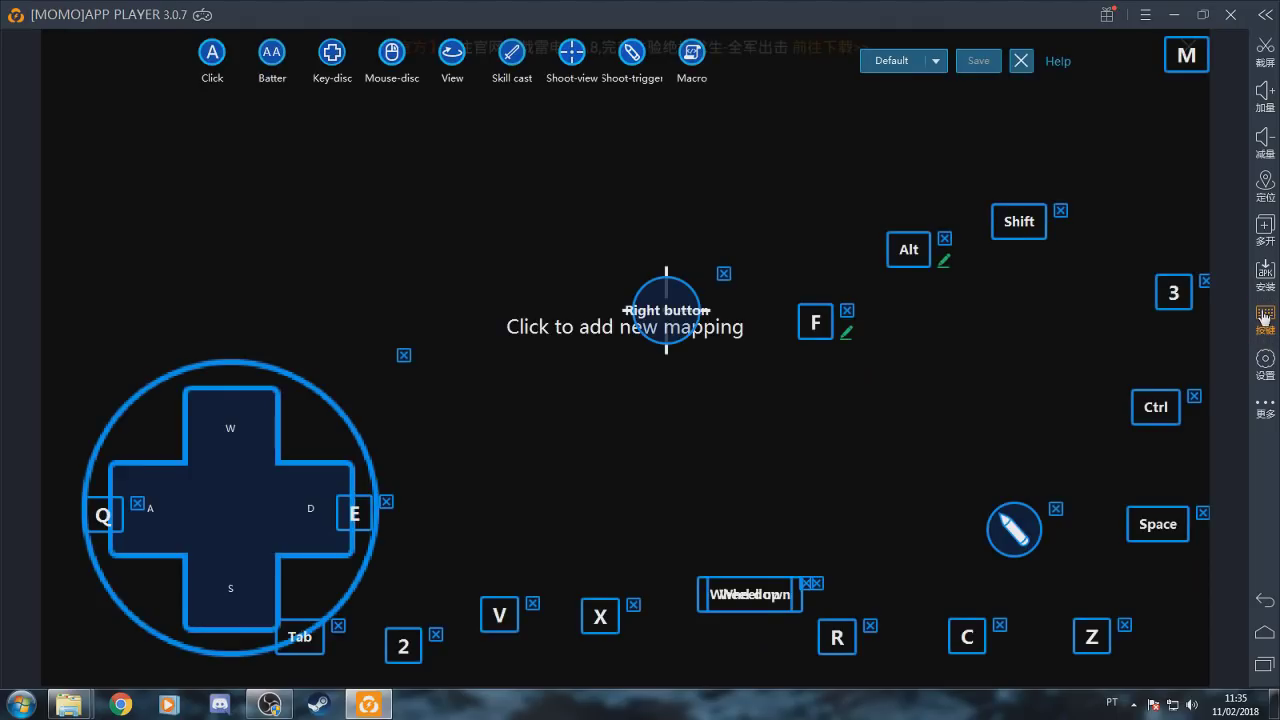